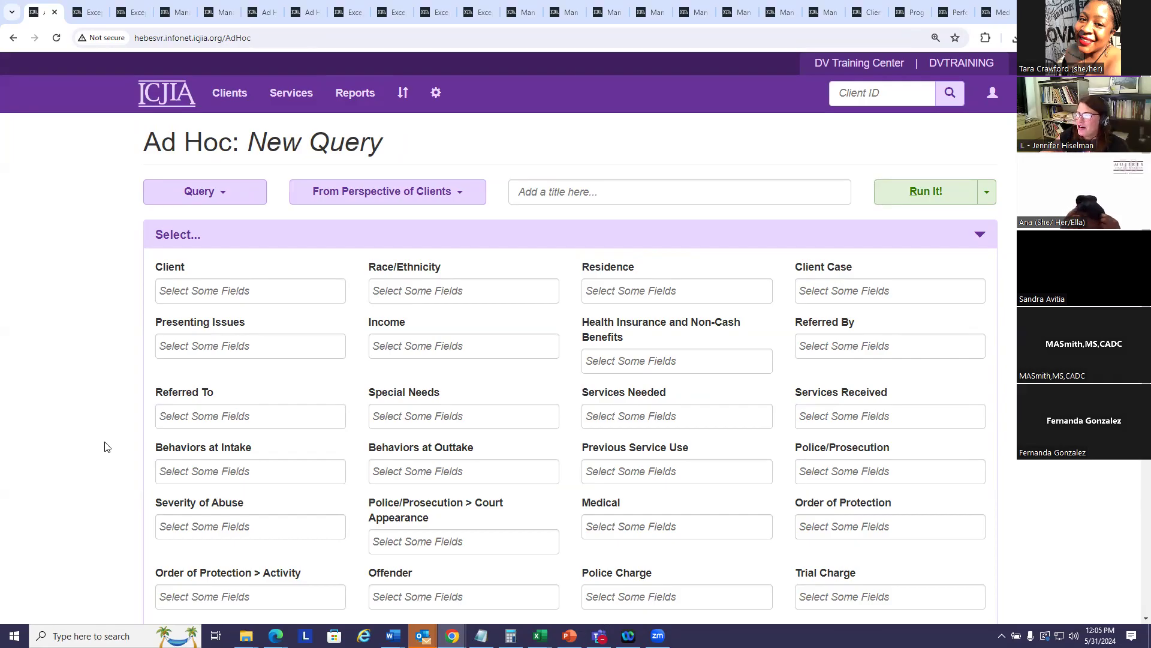
Step: Open the saved ad hoc query "New clients who experienced HT"
scroll(117, 459, down, 1)
scroll(117, 460, down, 5)
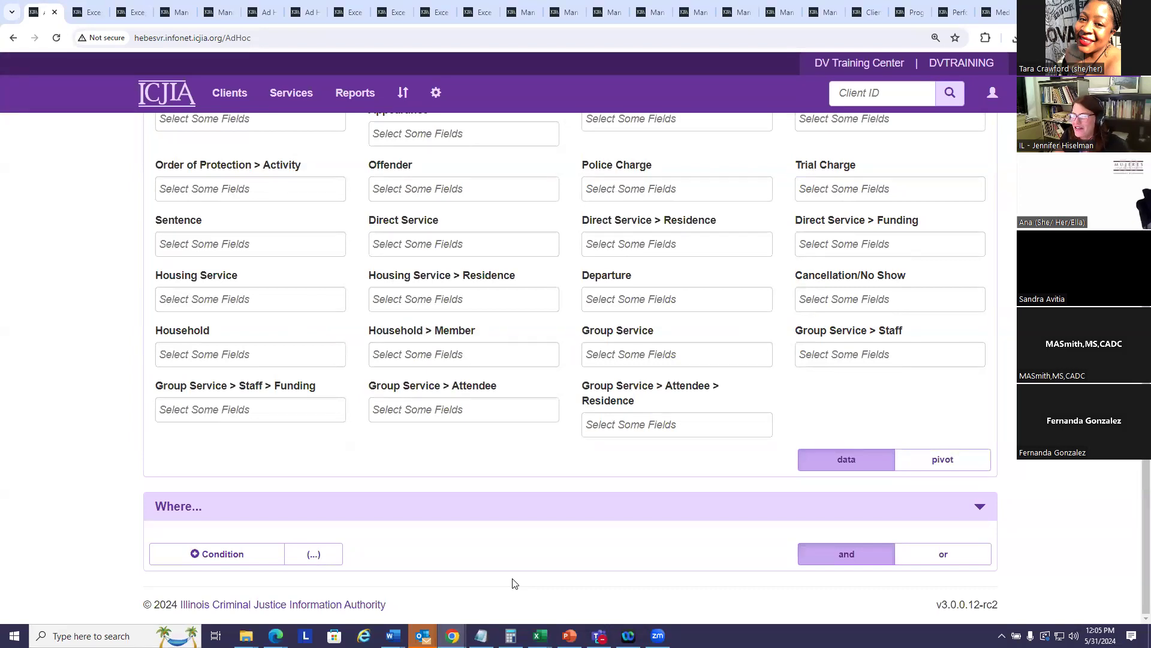
scroll(118, 410, up, 7)
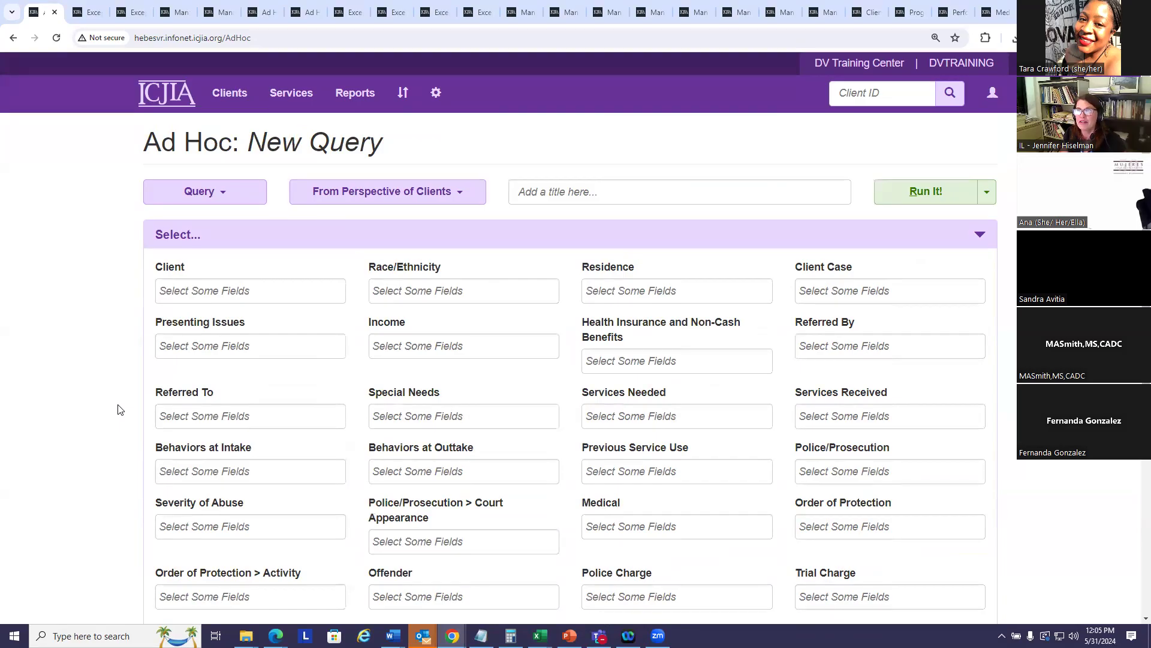
click(213, 192)
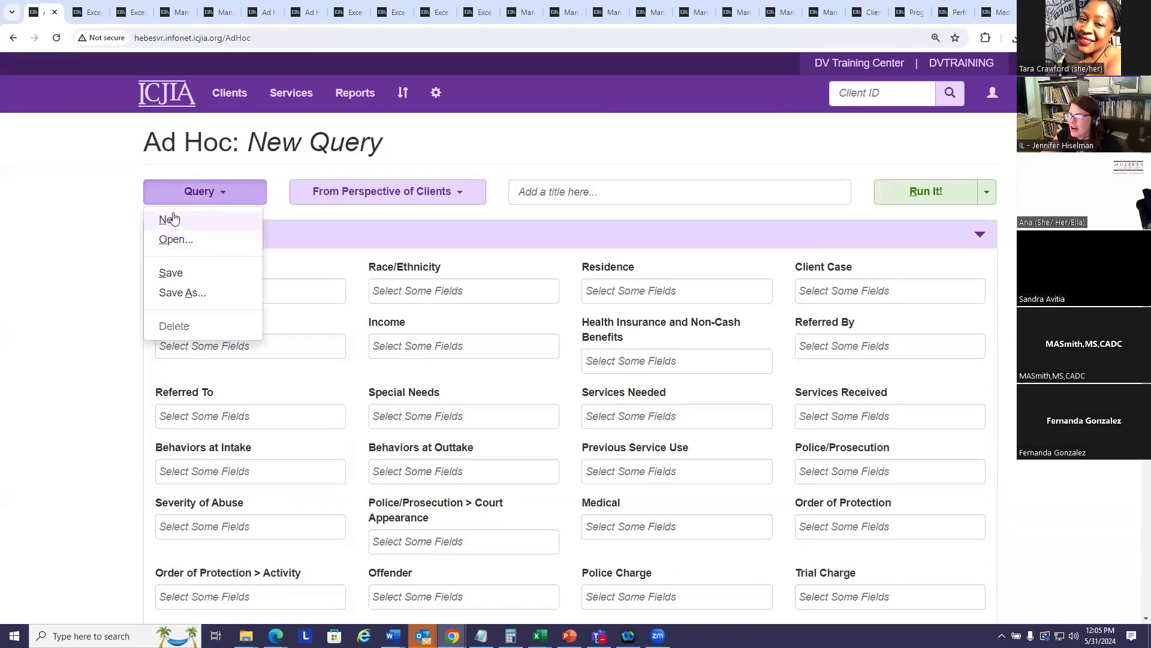
click(177, 239)
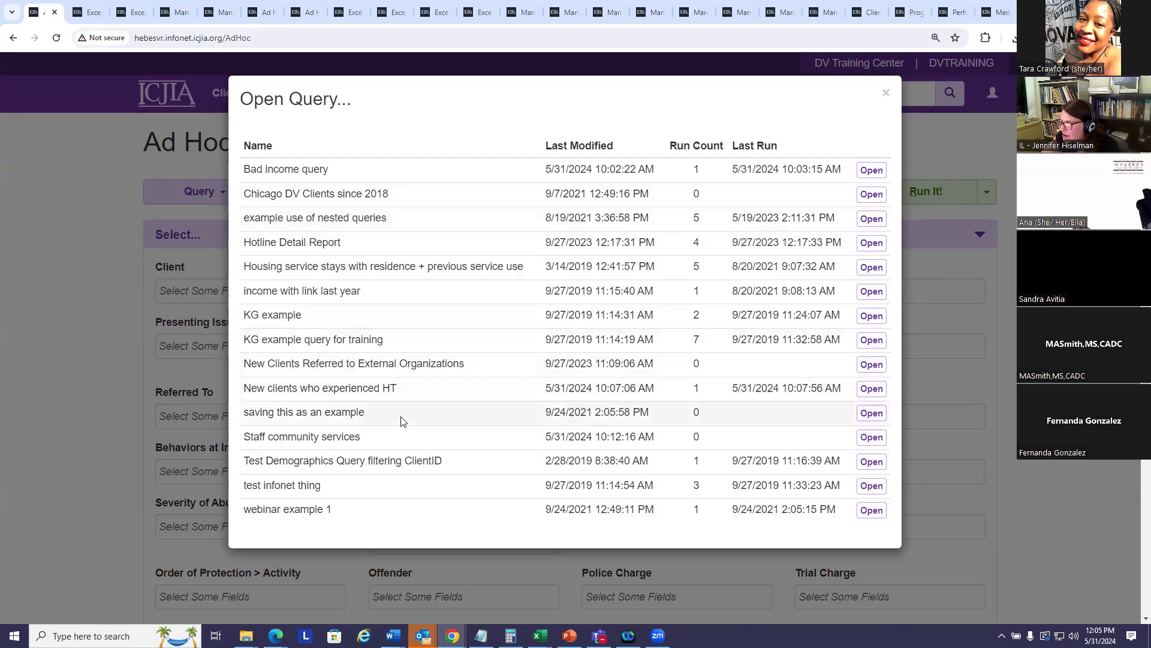
scroll(384, 414, down, 1)
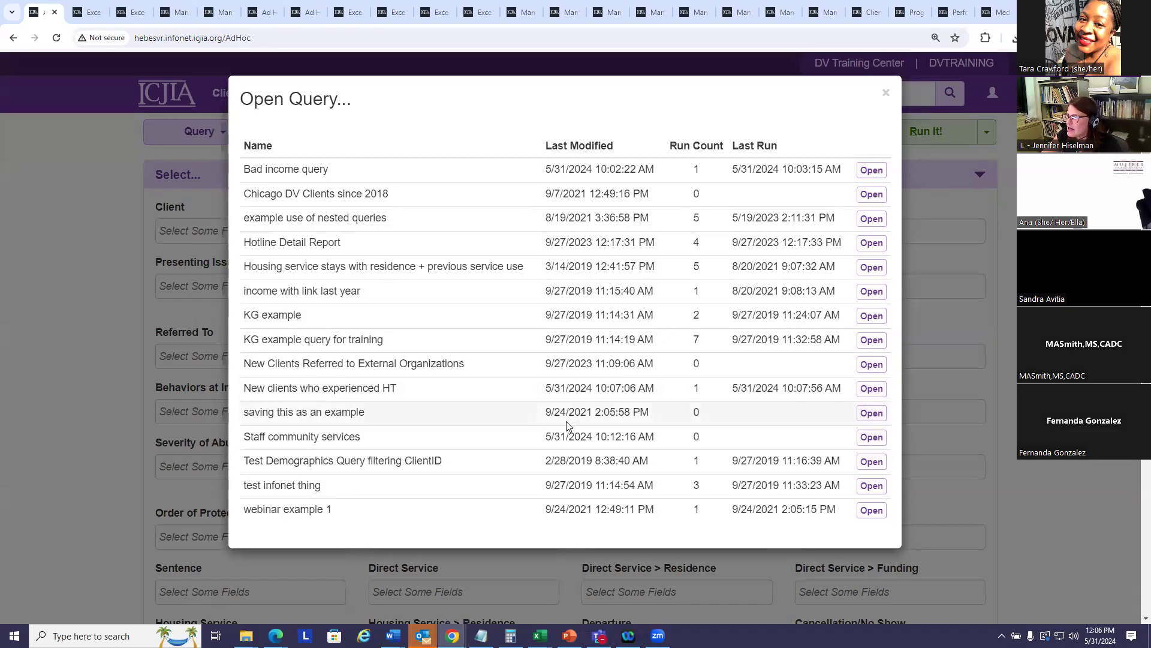
click(873, 391)
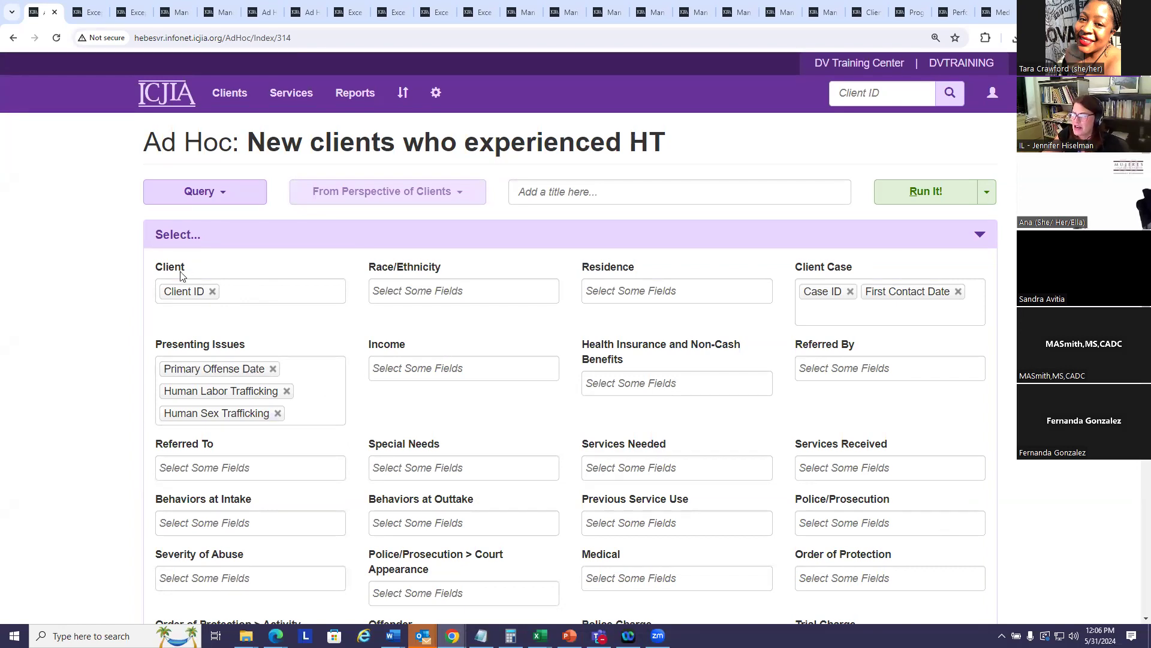
Step: Add Gender Identity and Client Type to the query's selected Client fields
scroll(815, 429, down, 1)
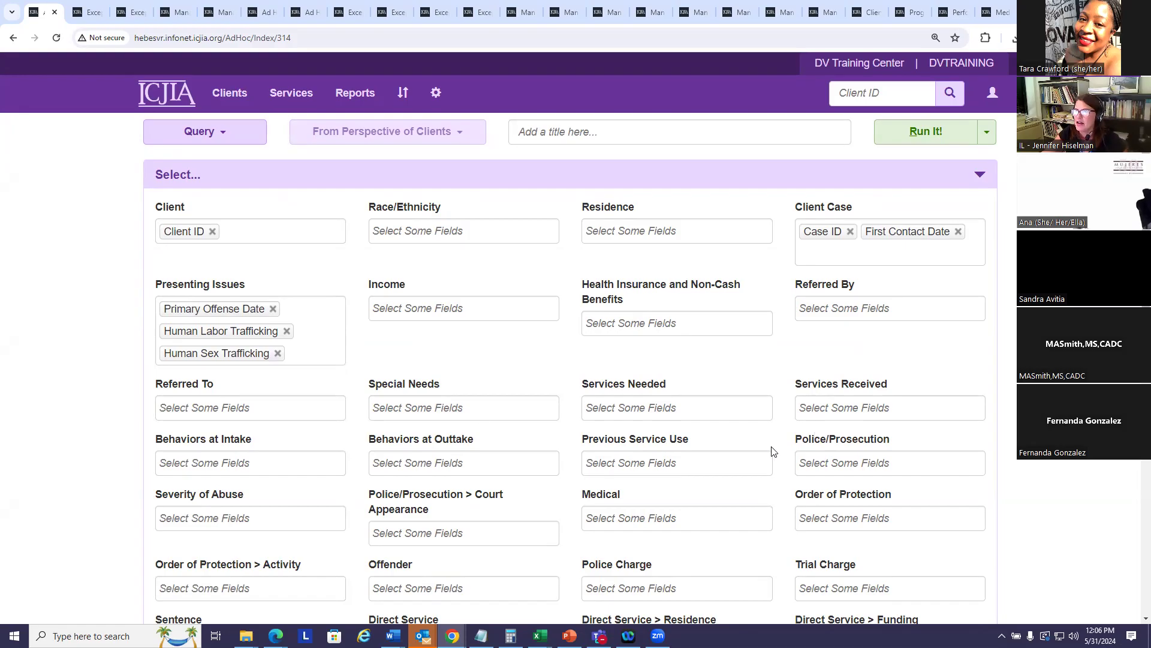
click(295, 229)
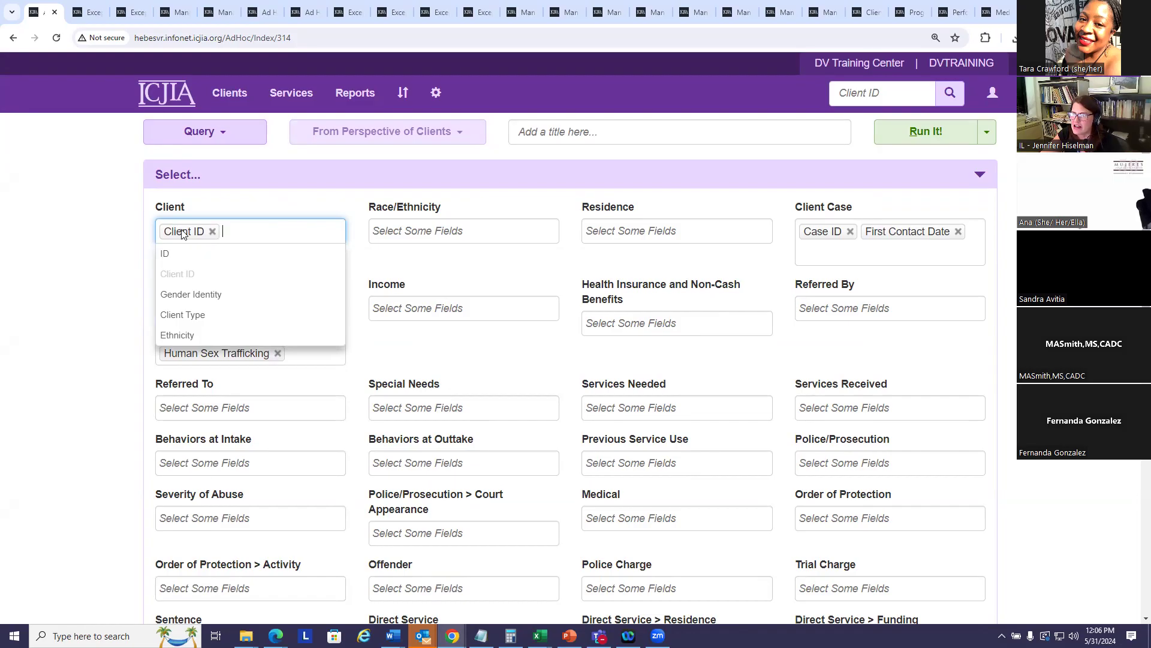
click(208, 298)
click(210, 315)
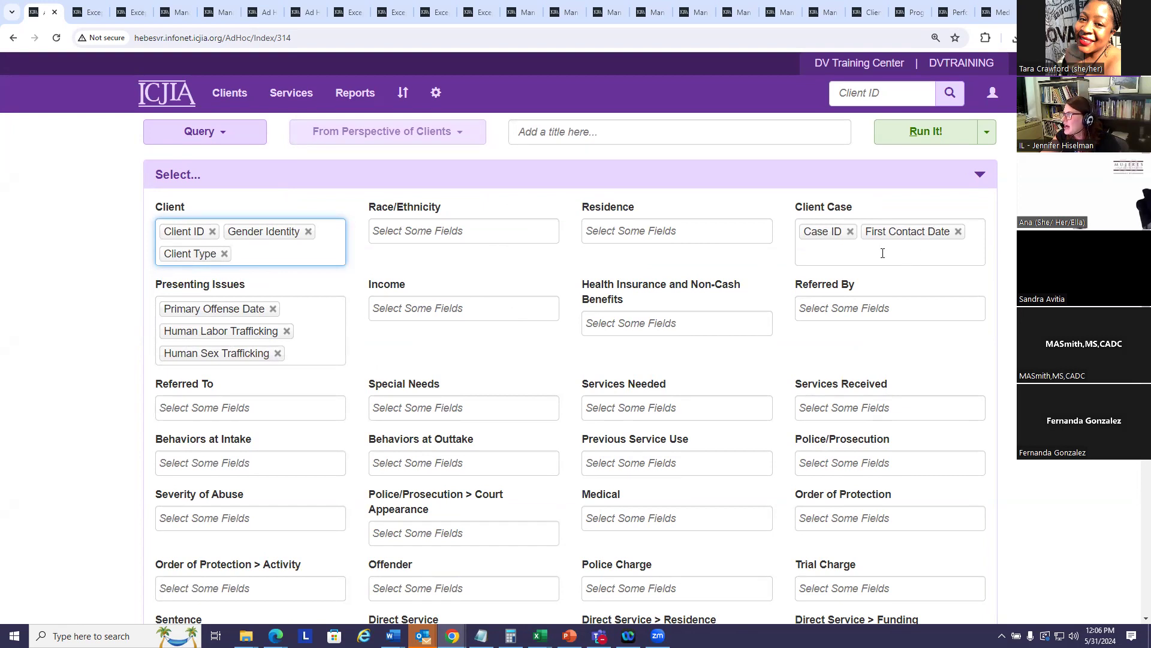
Step: Look through the fields available for selection under Client Case and Presenting Issues
click(831, 251)
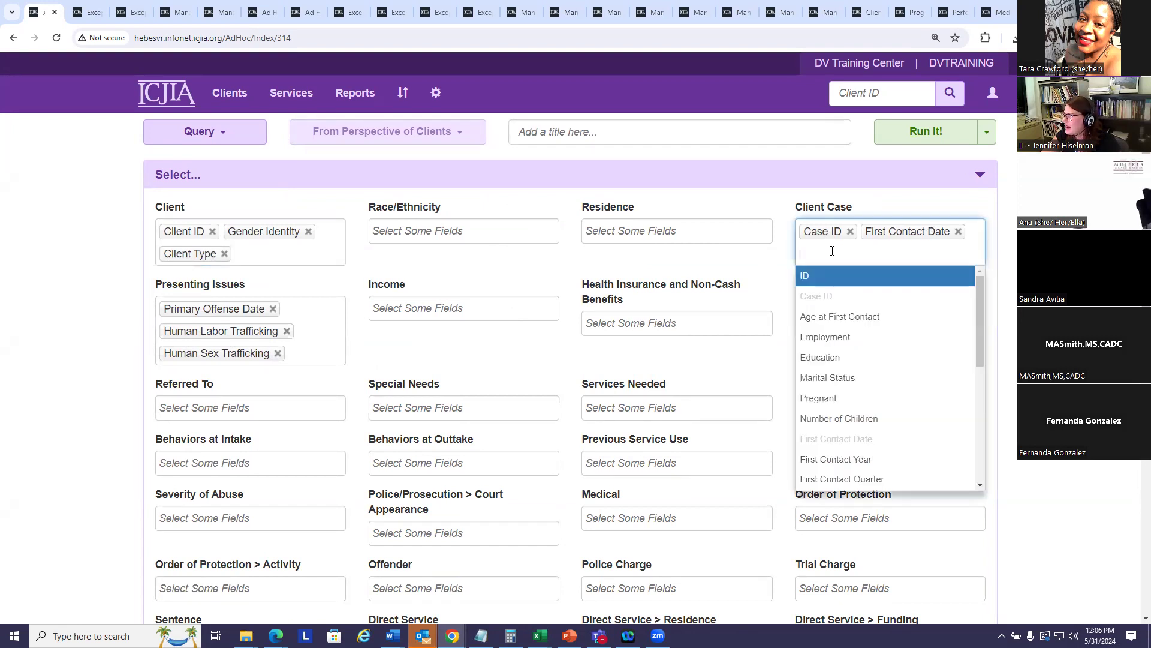
drag(978, 292, 983, 430)
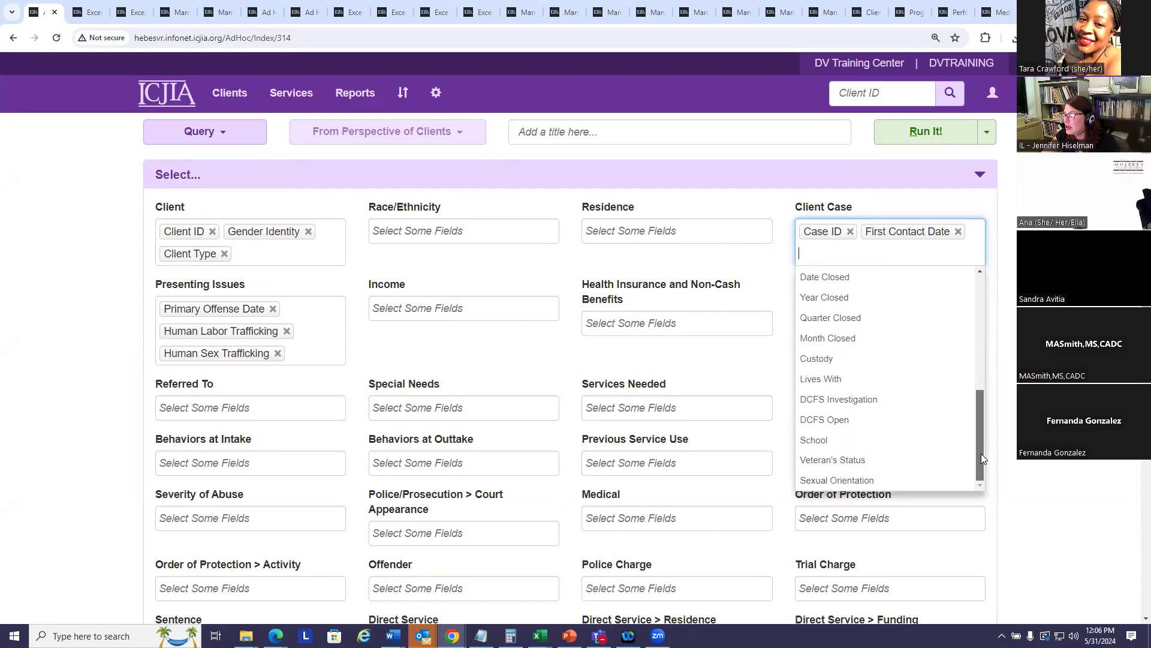
drag(982, 450, 984, 308)
click(1007, 312)
scroll(570, 367, down, 1)
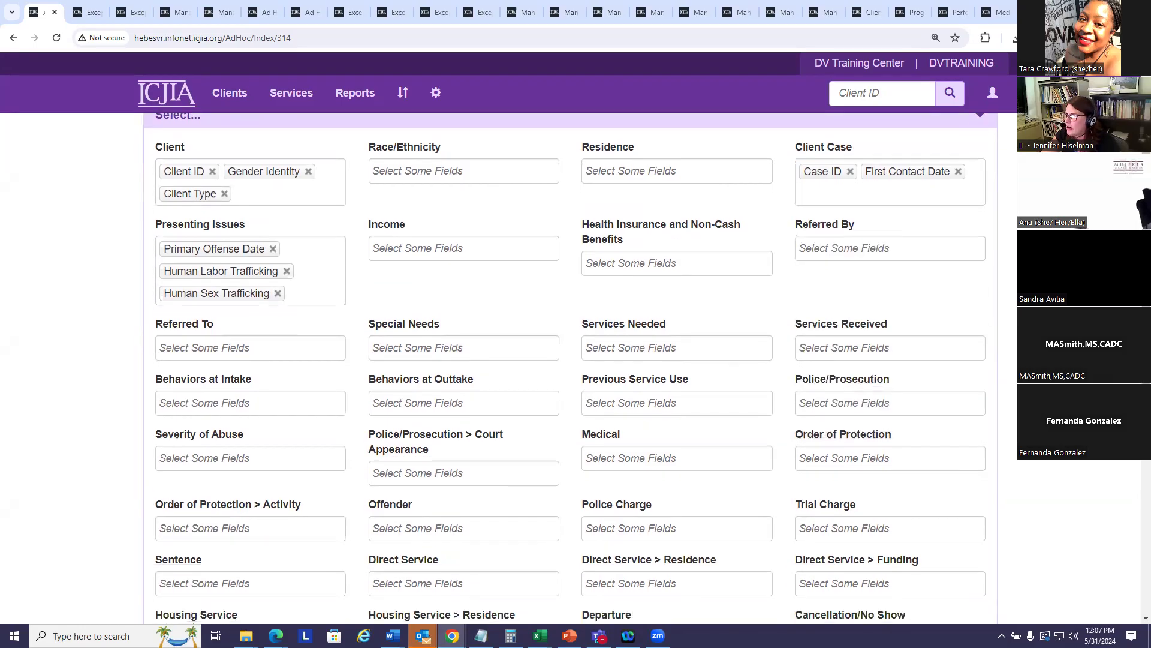
click(319, 259)
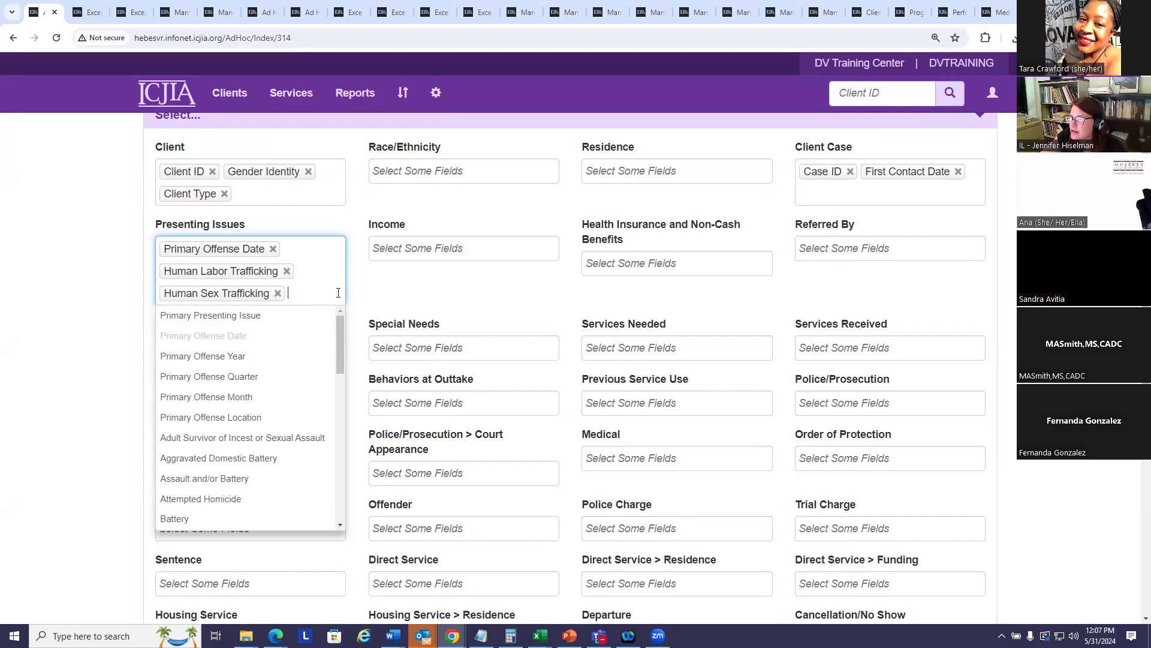
click(381, 291)
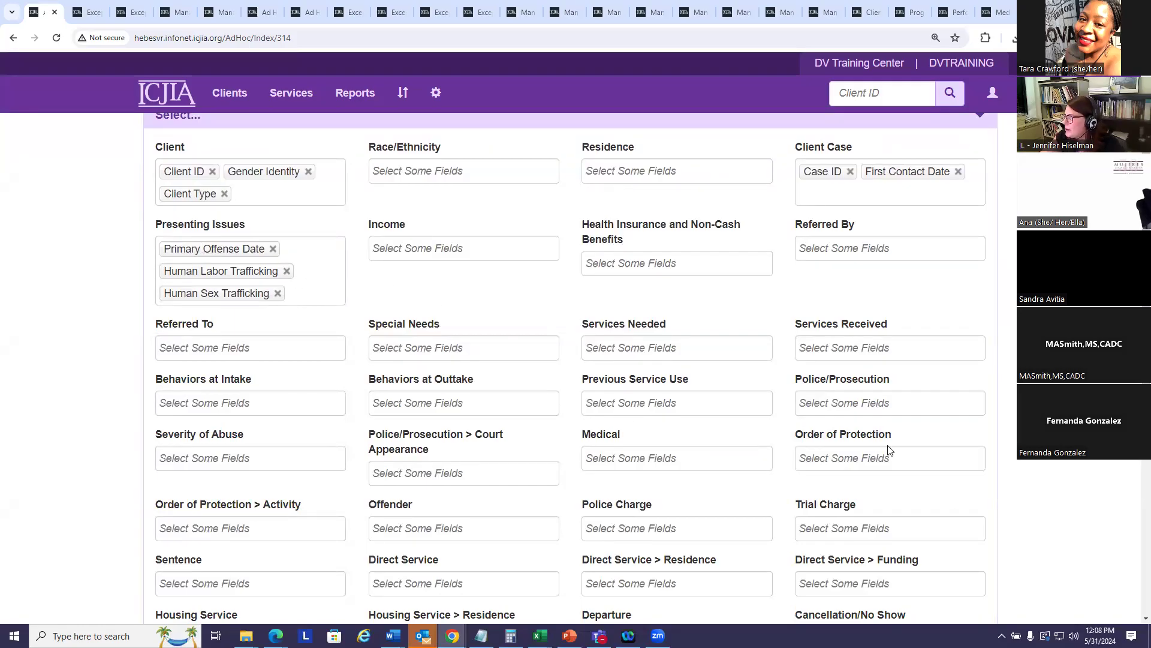
Step: Set the Direct Service Date "is between" condition to the range 01/01/2023 through 05/31/2024
scroll(567, 397, down, 3)
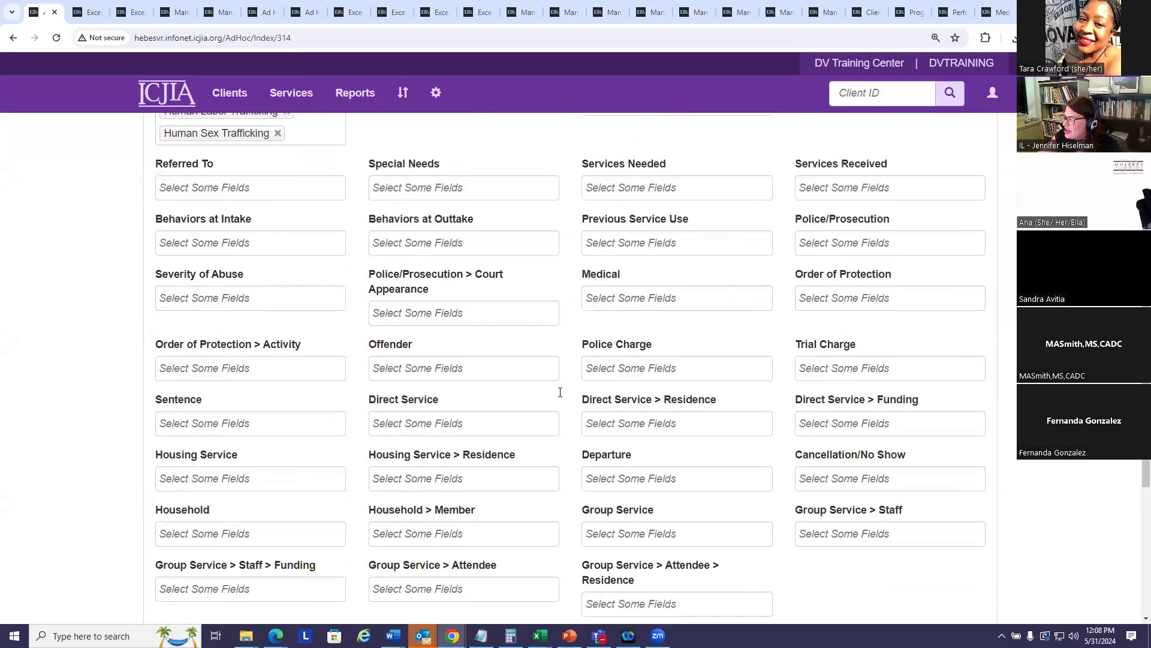
scroll(560, 393, down, 3)
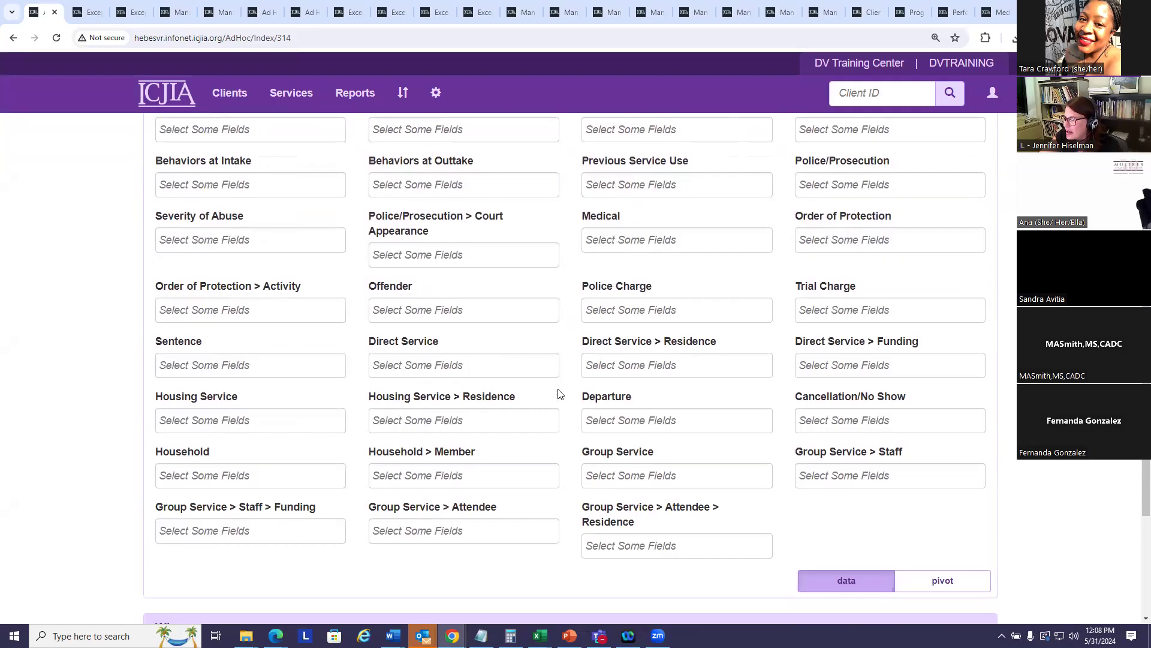
scroll(550, 402, down, 2)
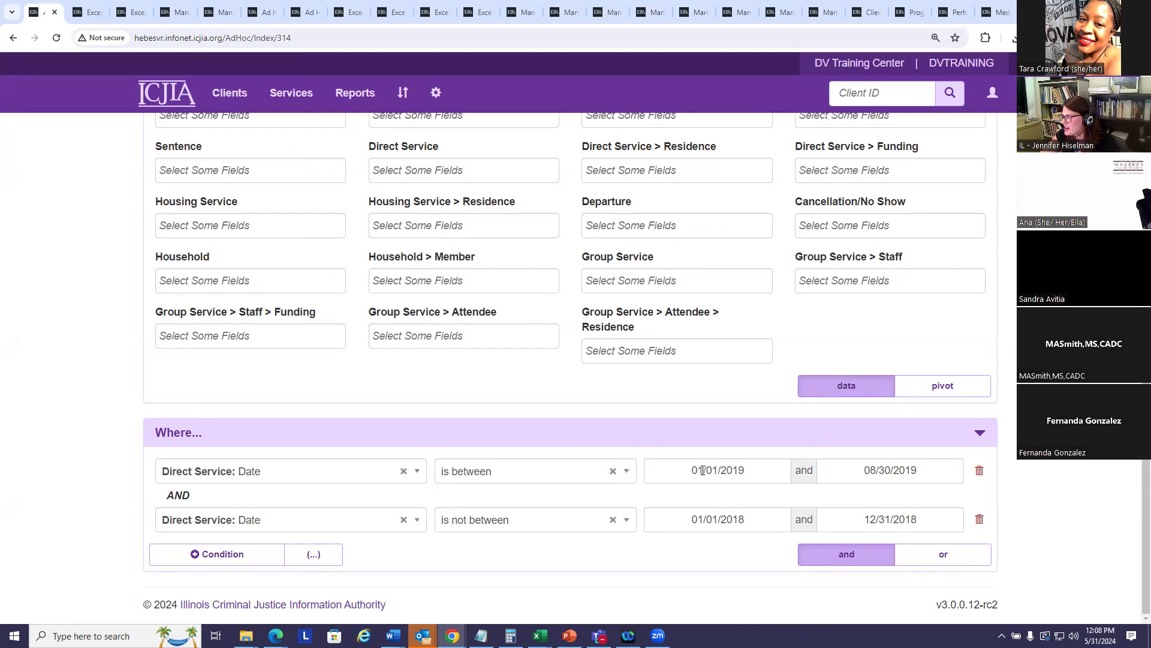
drag(692, 470, 832, 470)
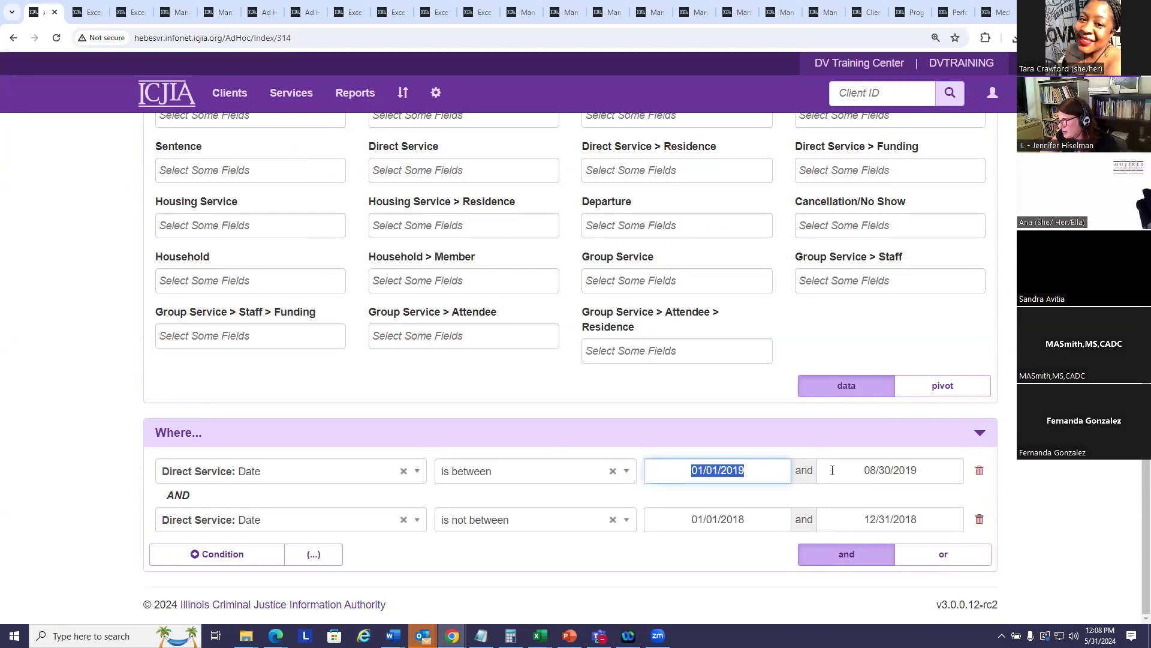
text(1)
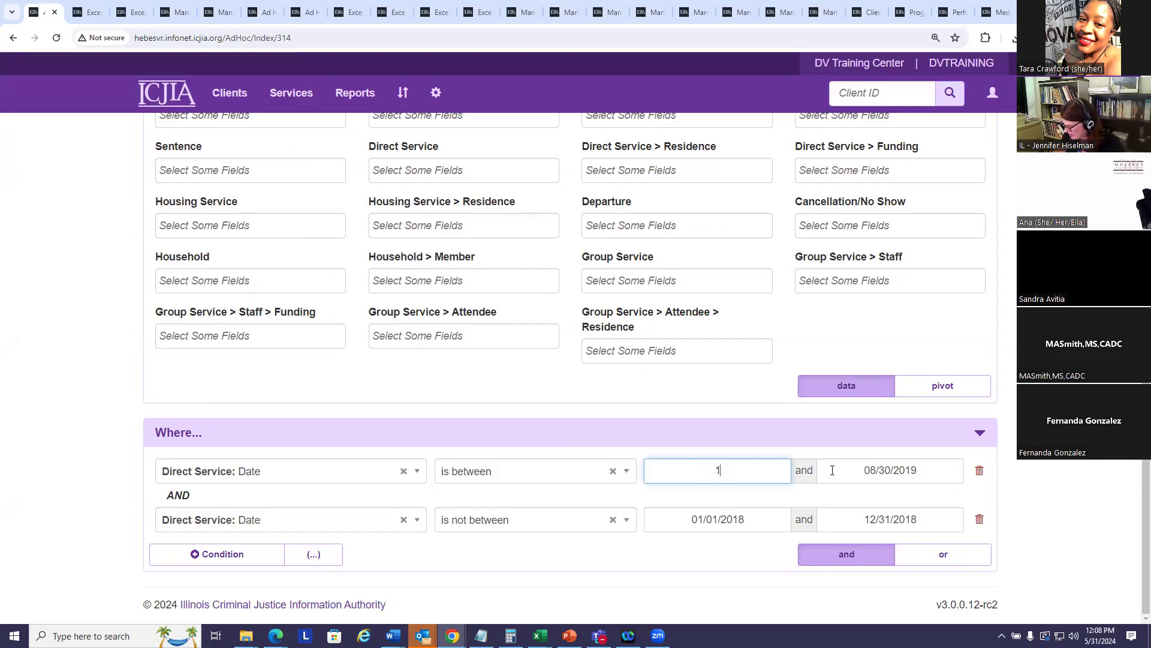
text(/1/23)
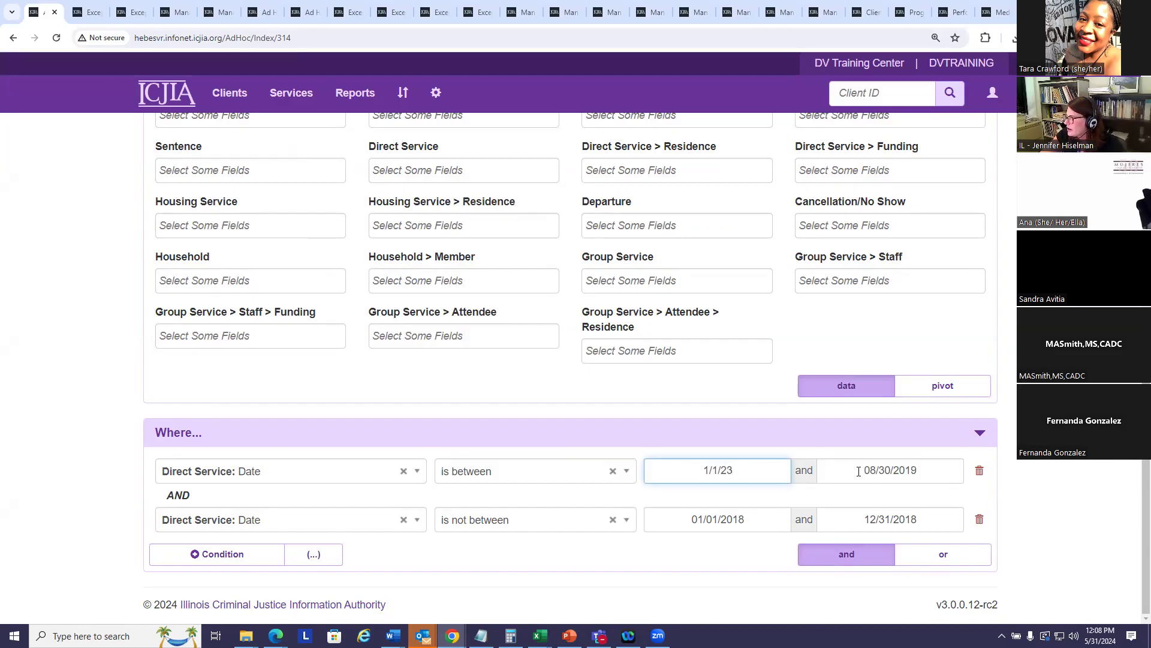
key(Tab)
text(5)
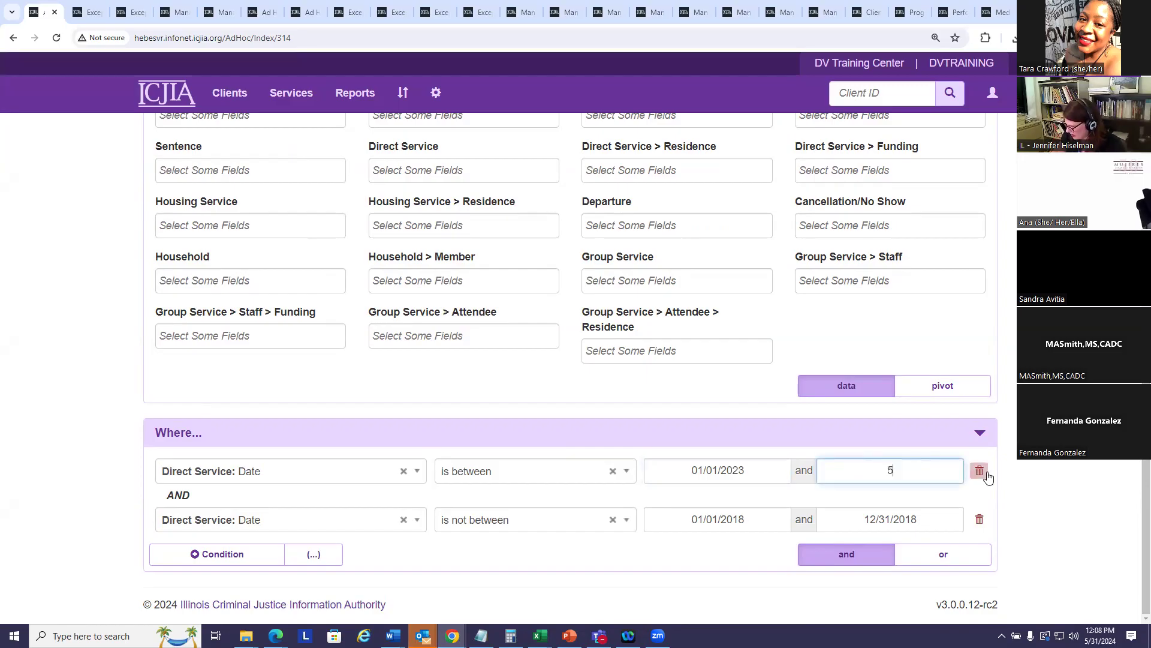
text(/31/2024)
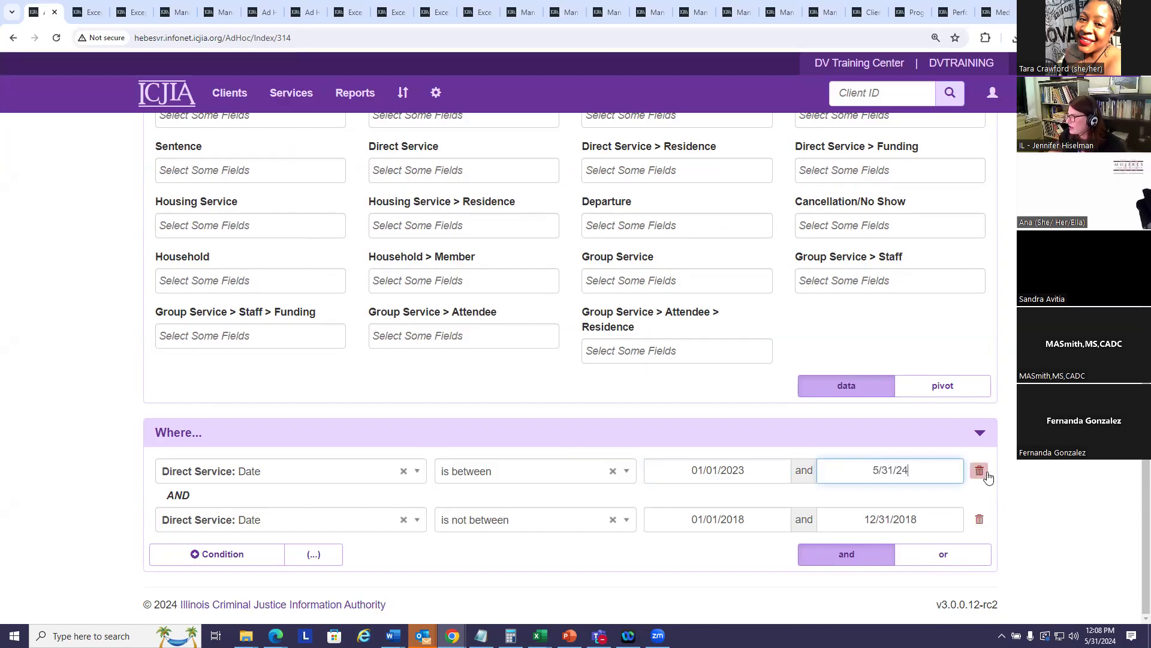
click(1049, 463)
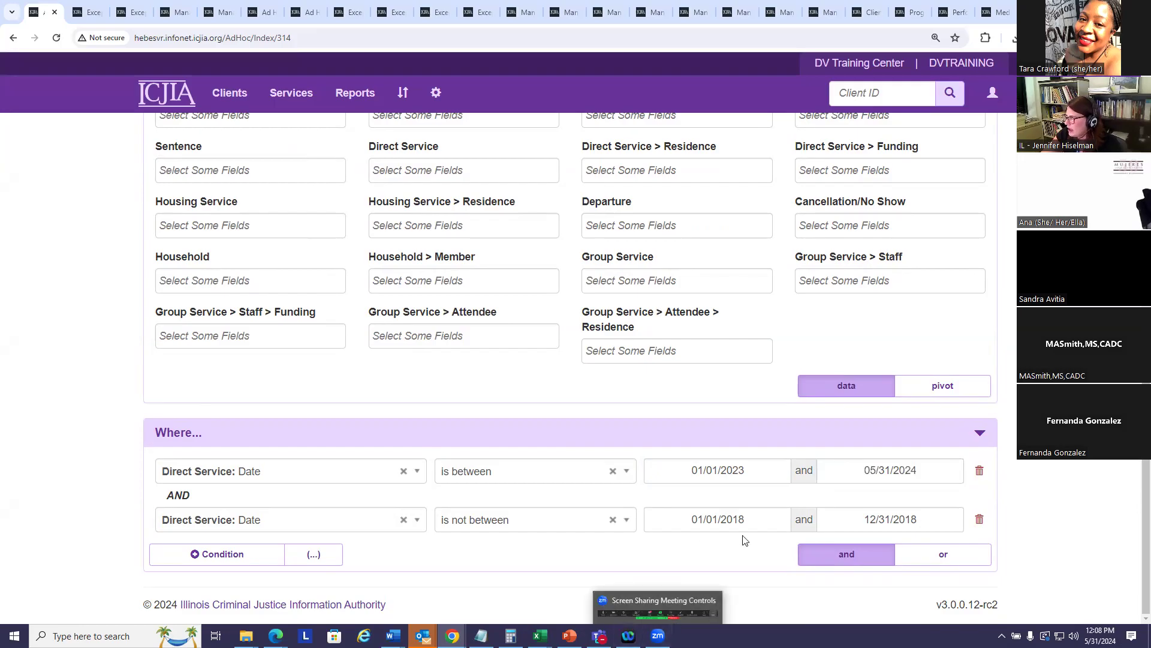
Step: Delete the Direct Service Date "is not between" condition and run the query
click(980, 525)
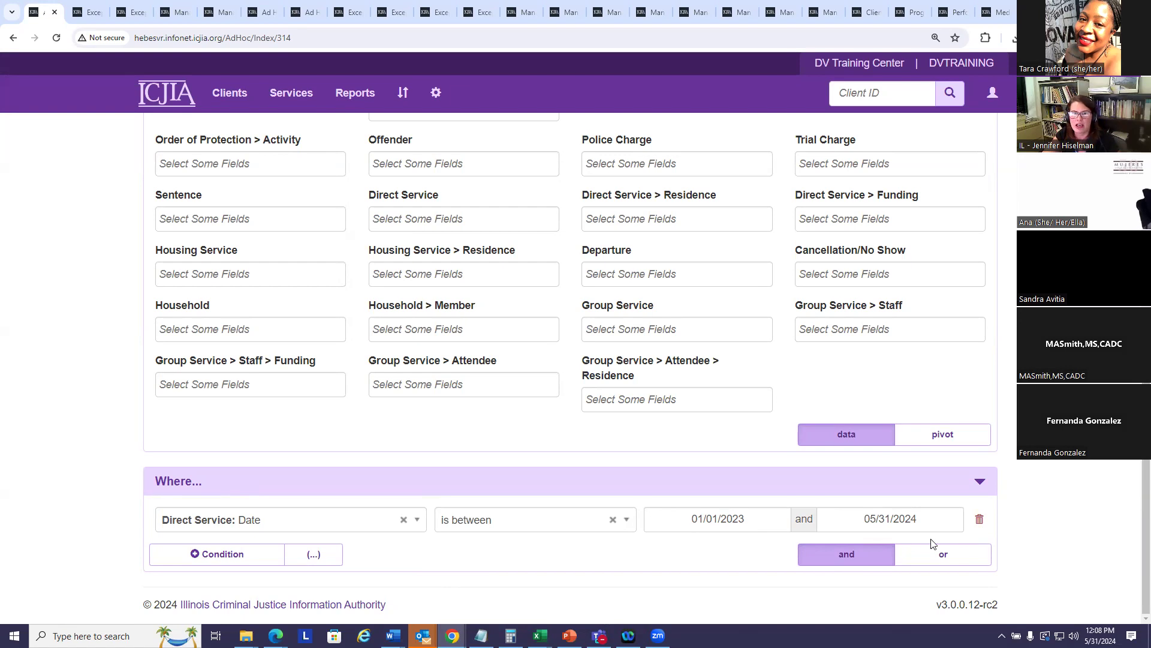
scroll(817, 555, up, 8)
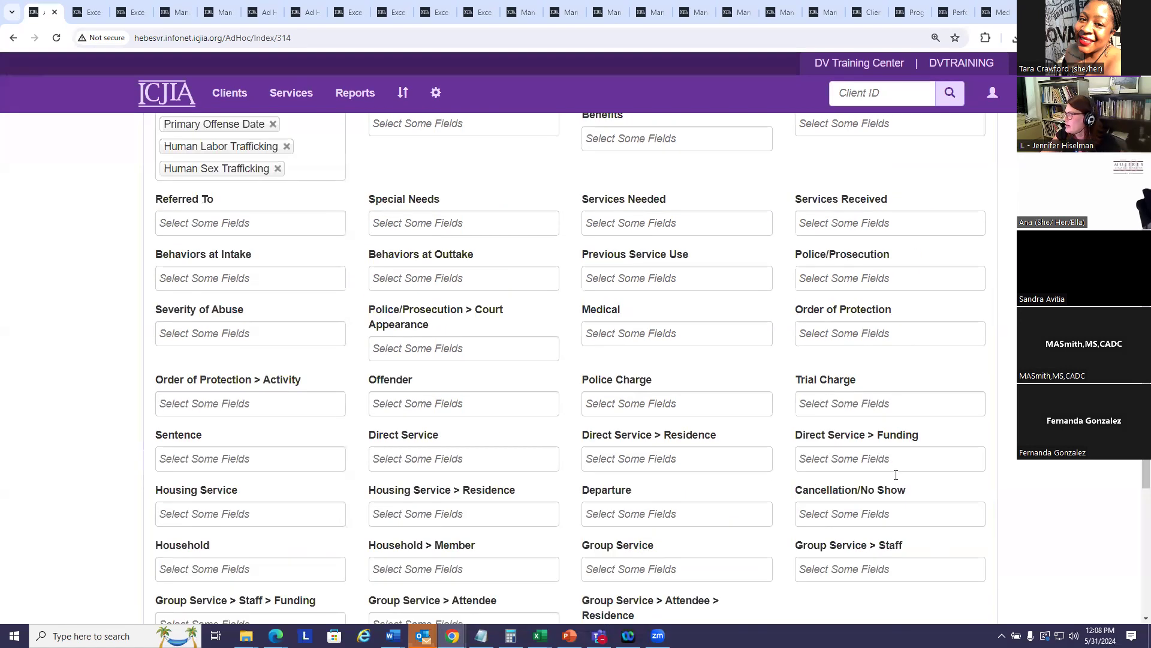
click(928, 192)
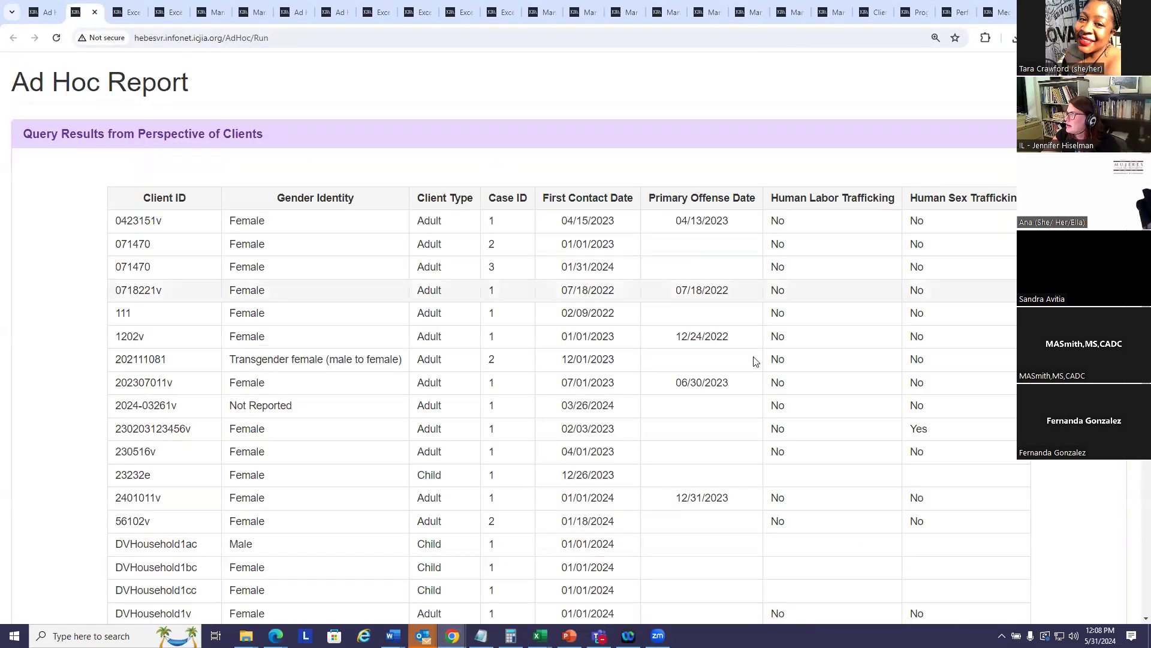
Step: Examine the report's client records, checking the Human Labor Trafficking and Human Sex Trafficking columns and the record total
scroll(408, 429, down, 2)
scroll(365, 432, down, 2)
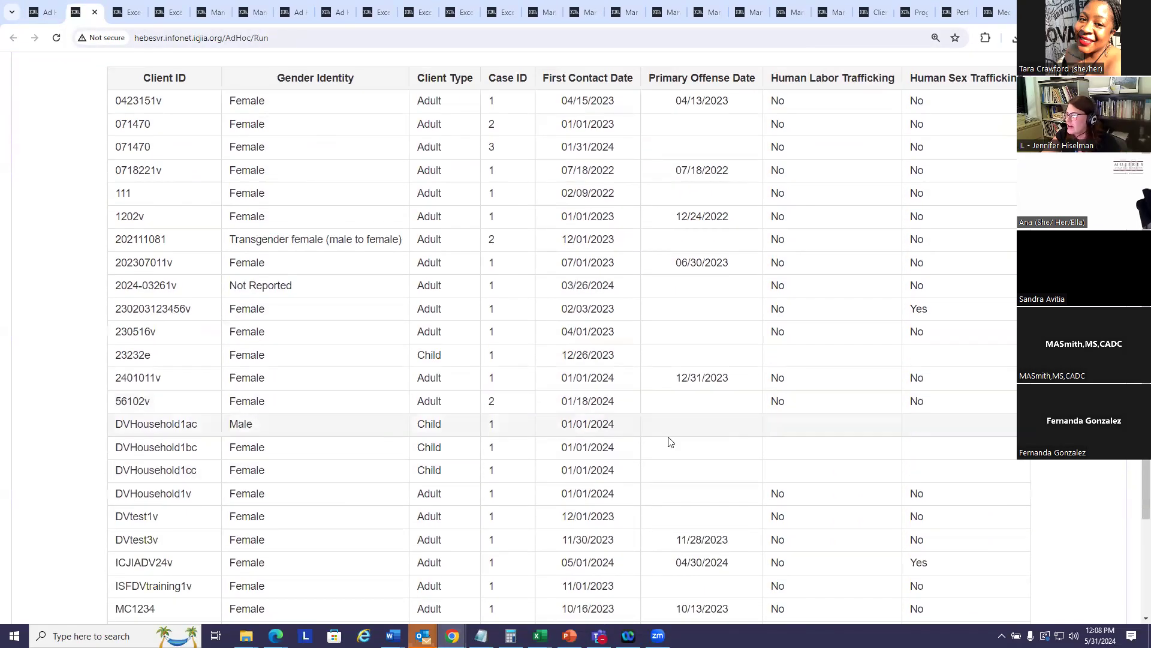
scroll(706, 418, up, 3)
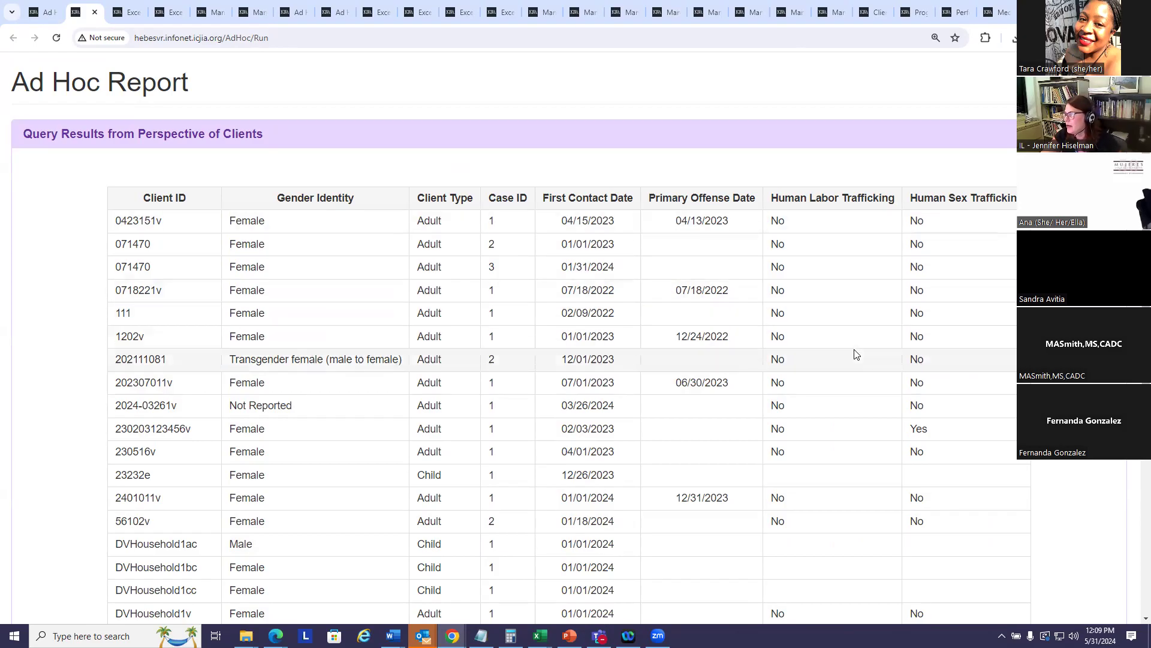
scroll(853, 323, down, 5)
scroll(854, 348, up, 2)
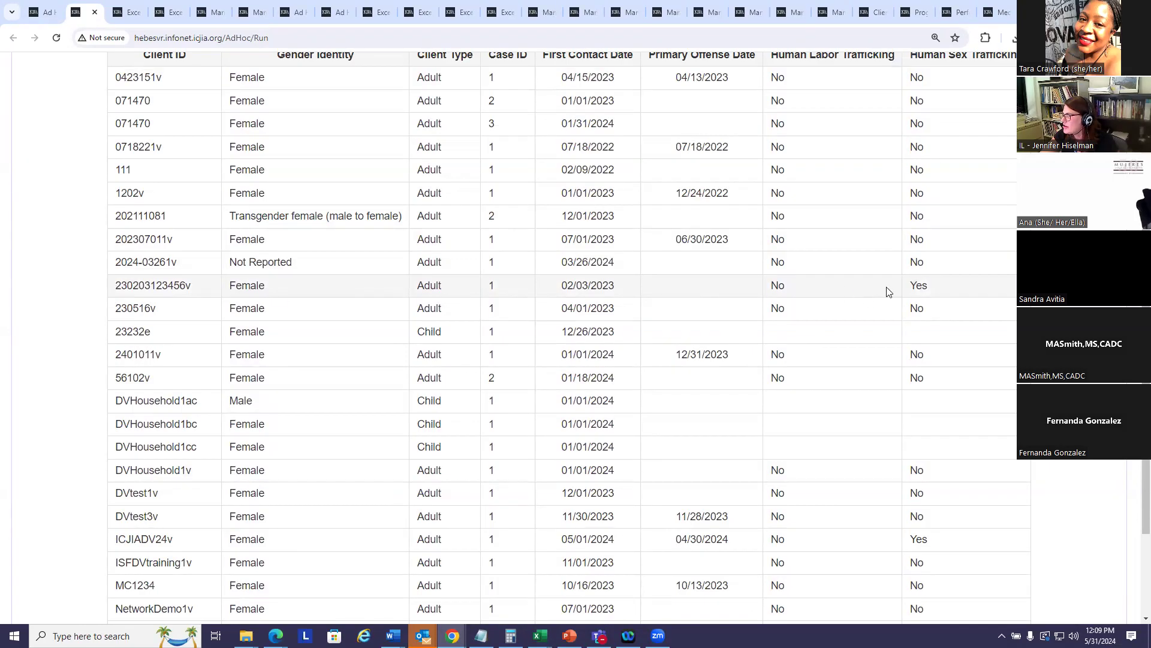
scroll(884, 294, down, 1)
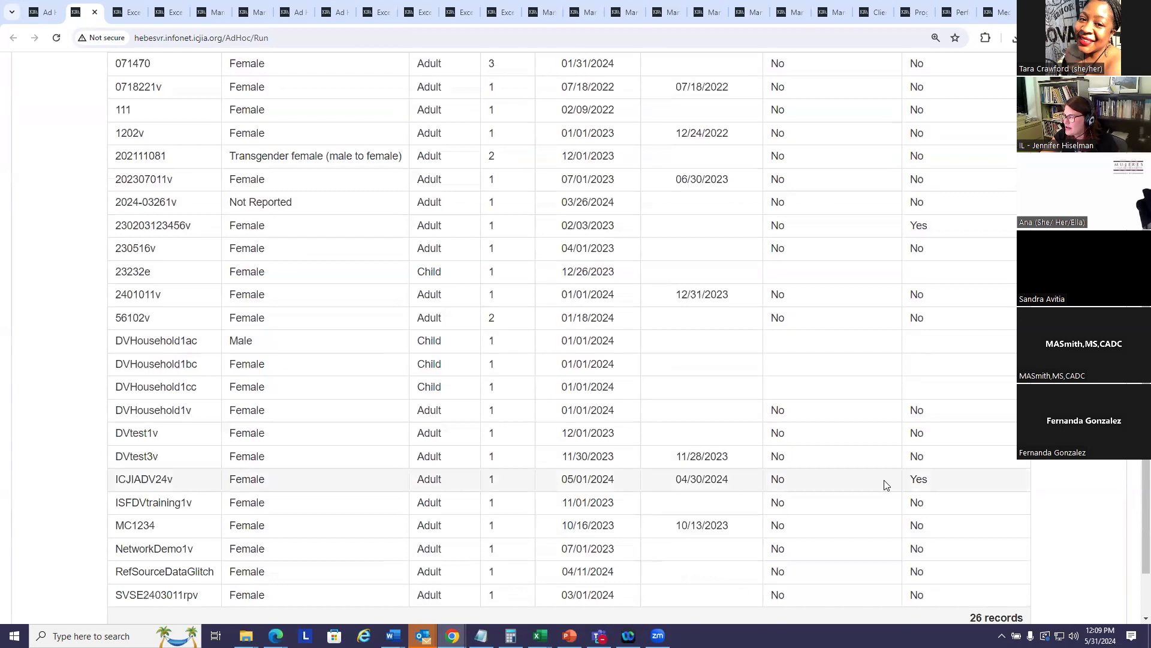
scroll(881, 477, down, 1)
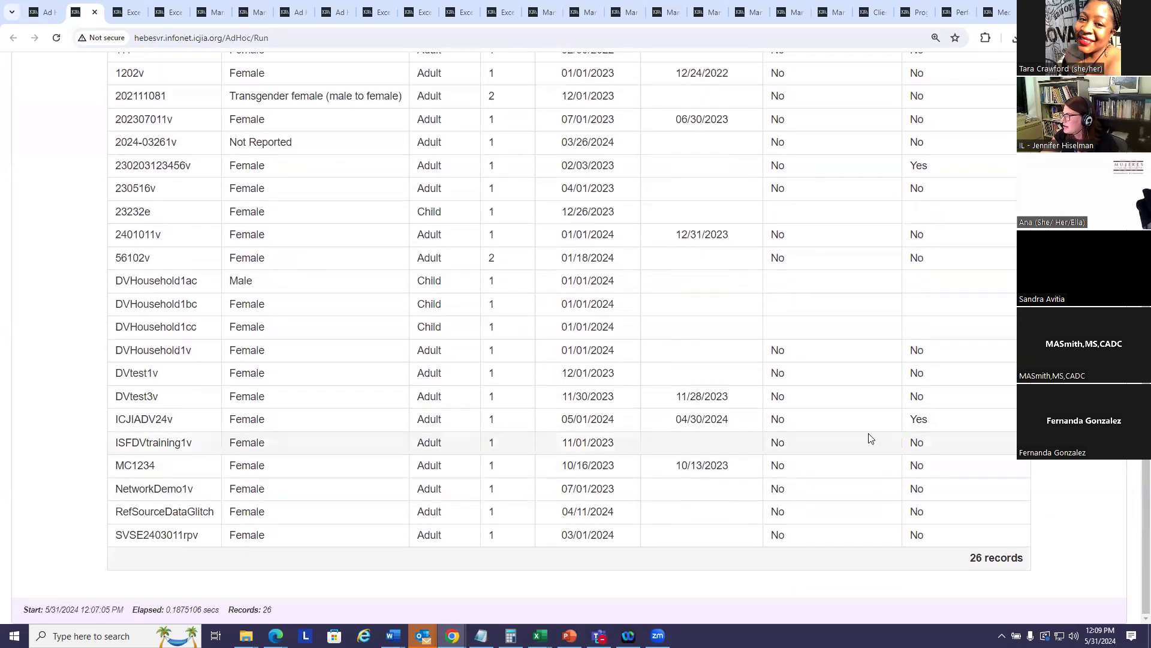
scroll(871, 435, up, 4)
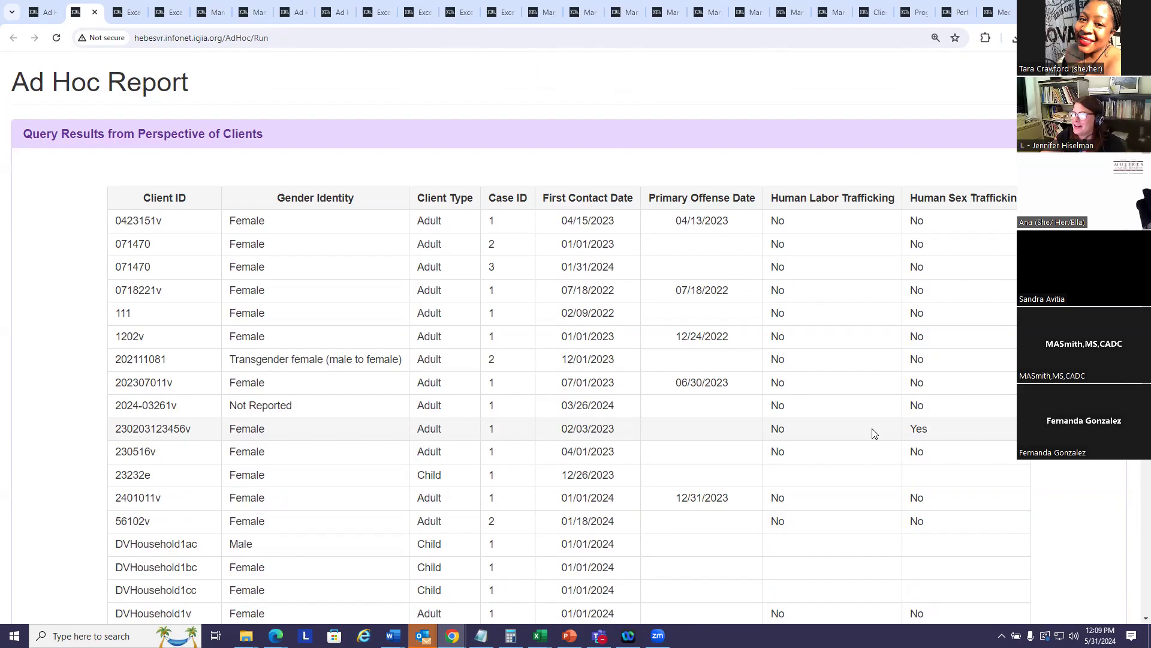
Step: Return to the query page and start a new blank ad hoc query
click(49, 12)
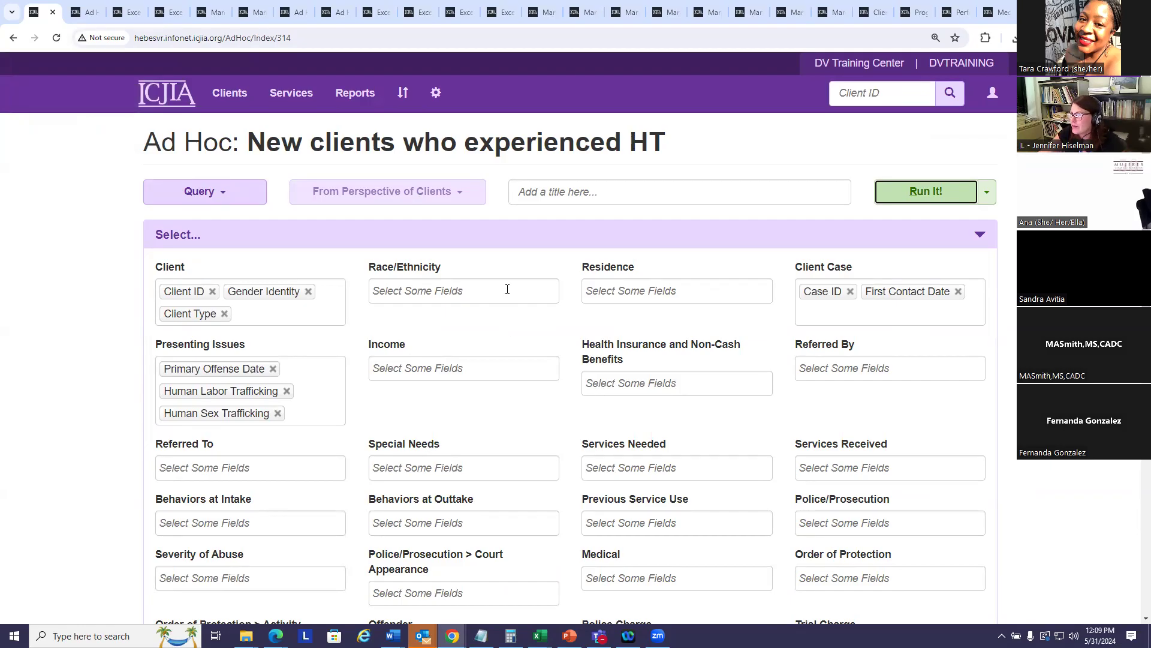
click(226, 190)
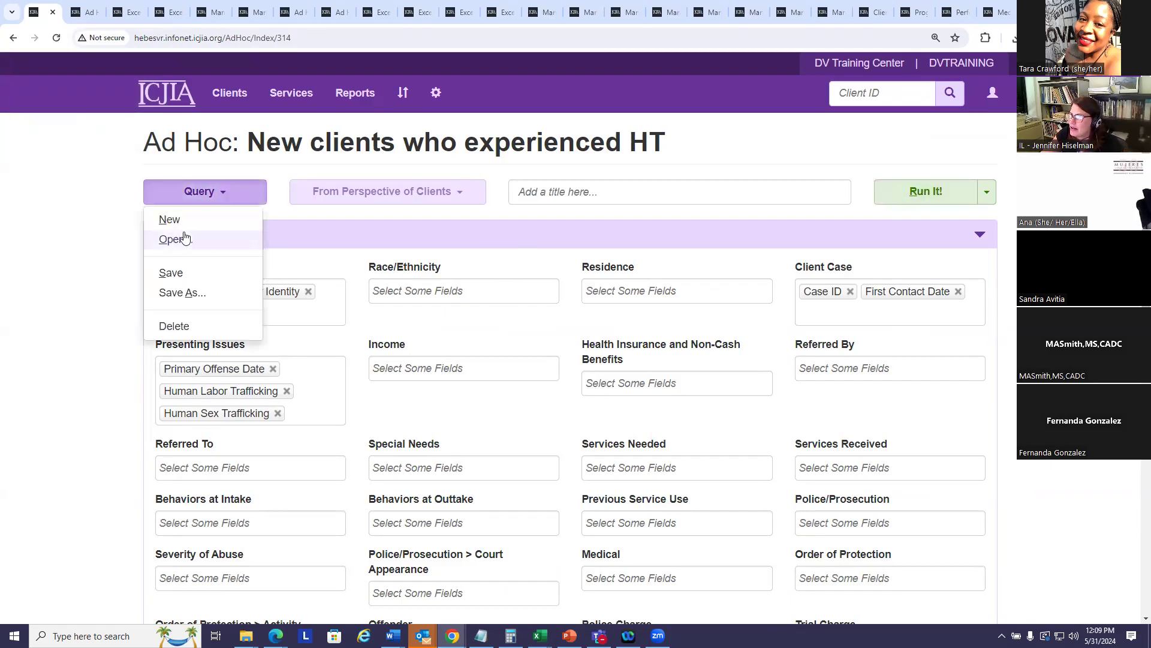
click(177, 220)
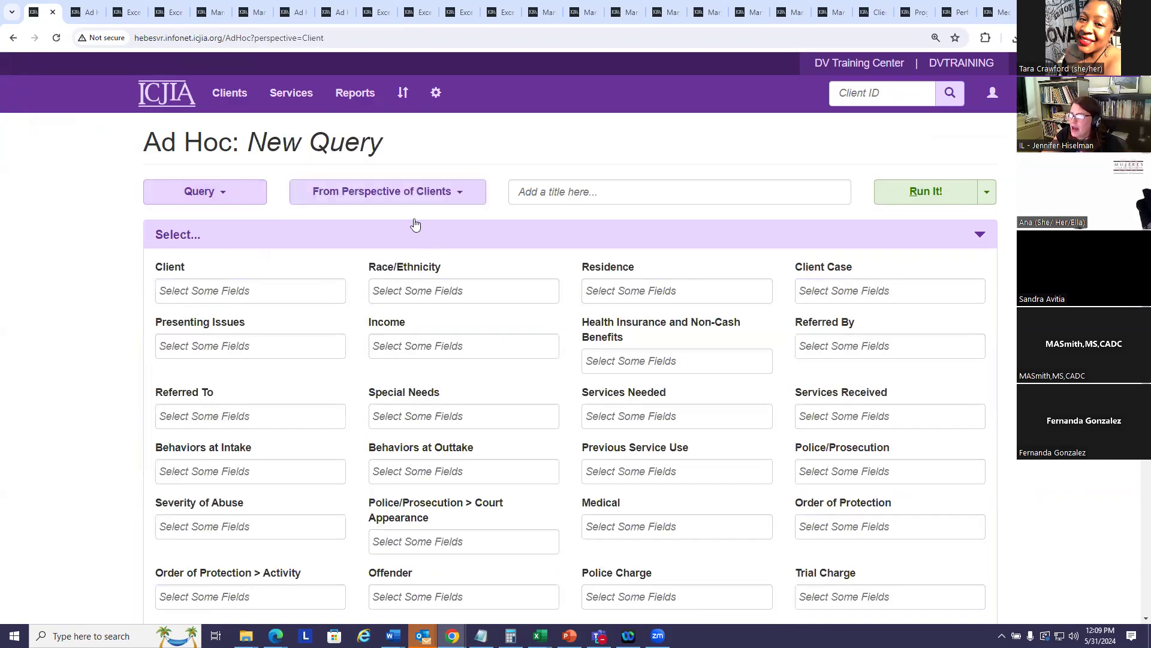
Step: Switch the blank query to the Staff perspective and back to the Client perspective
click(442, 193)
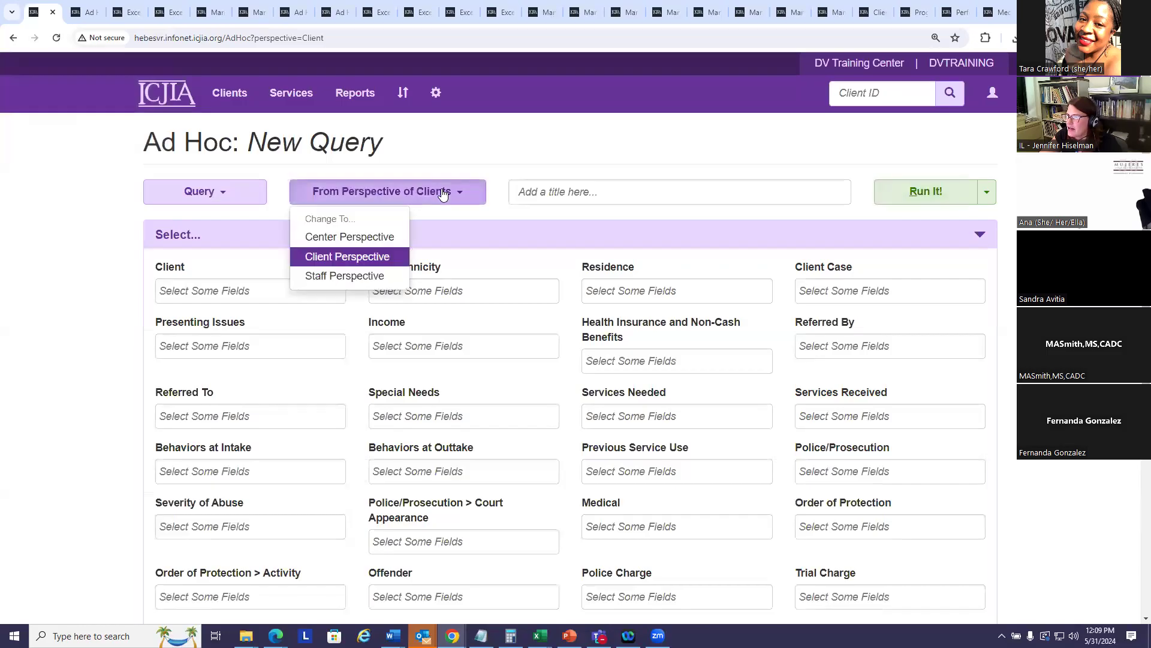
click(346, 276)
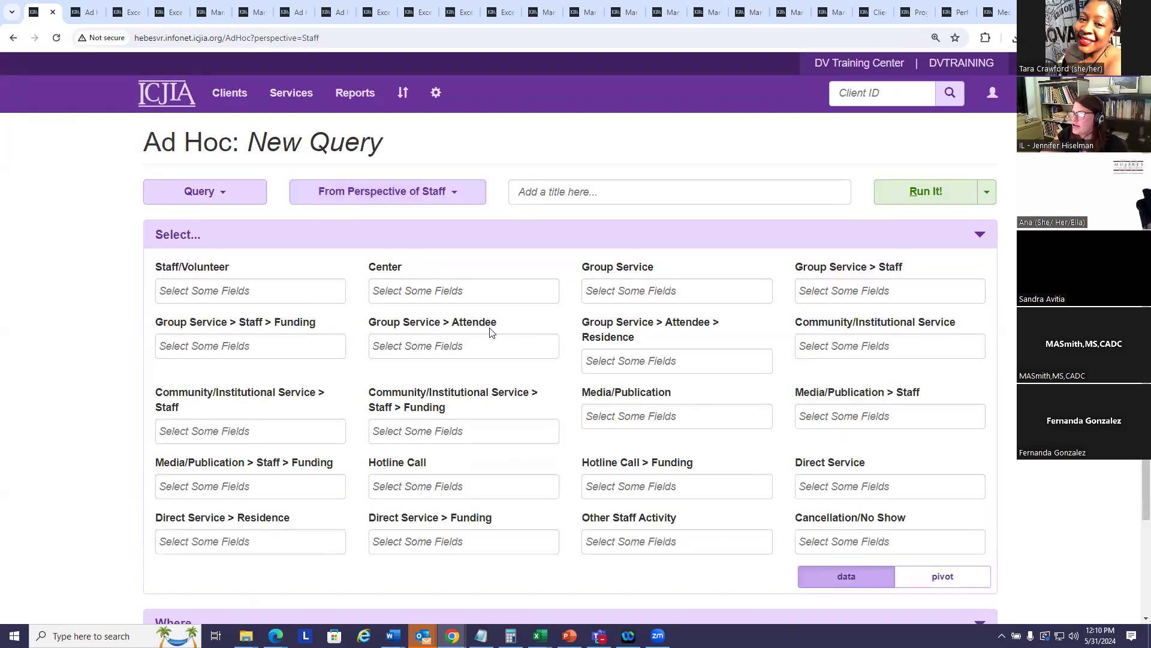
click(453, 636)
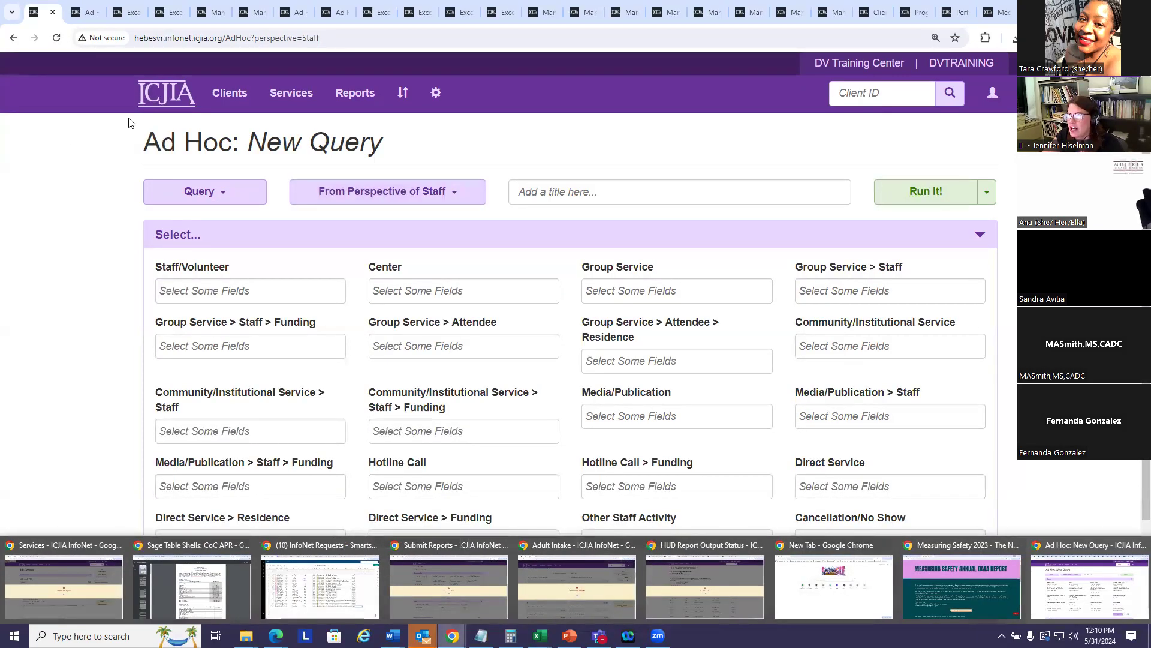
click(456, 190)
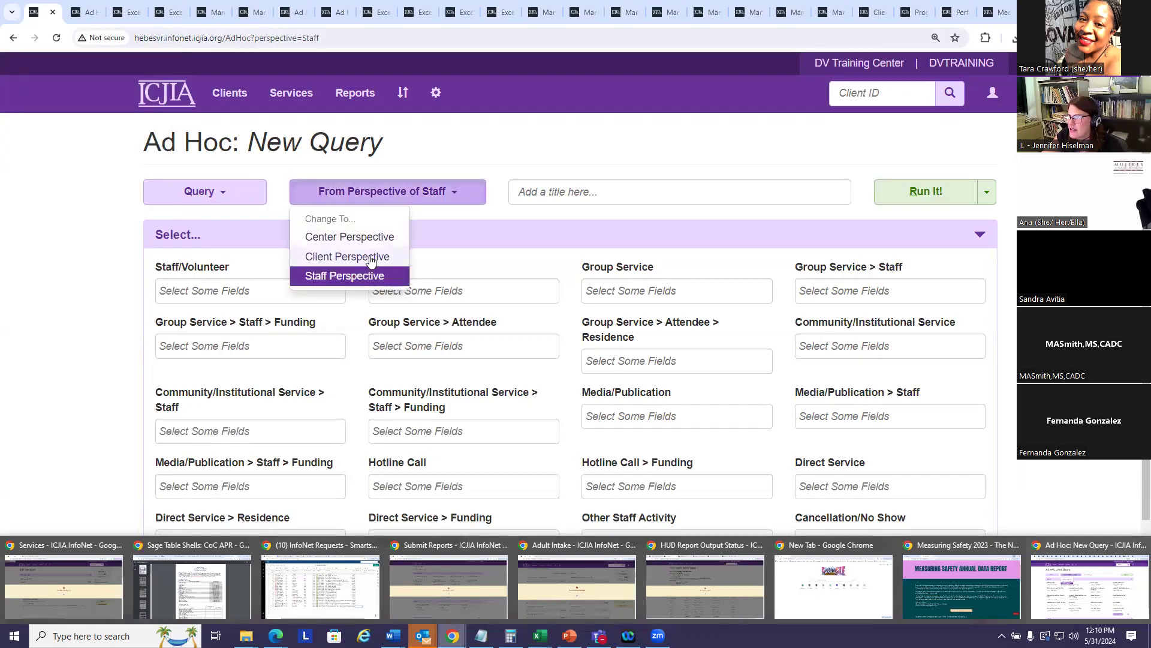
click(371, 256)
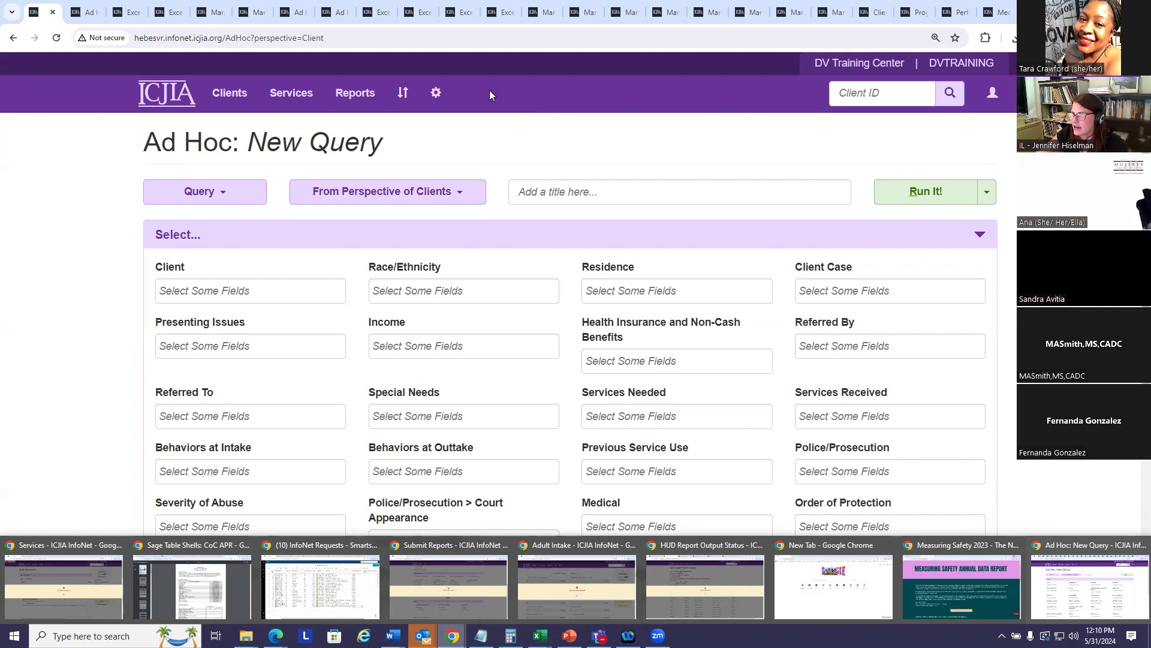
Step: Open the saved query "New clients who experienced HT"
click(217, 202)
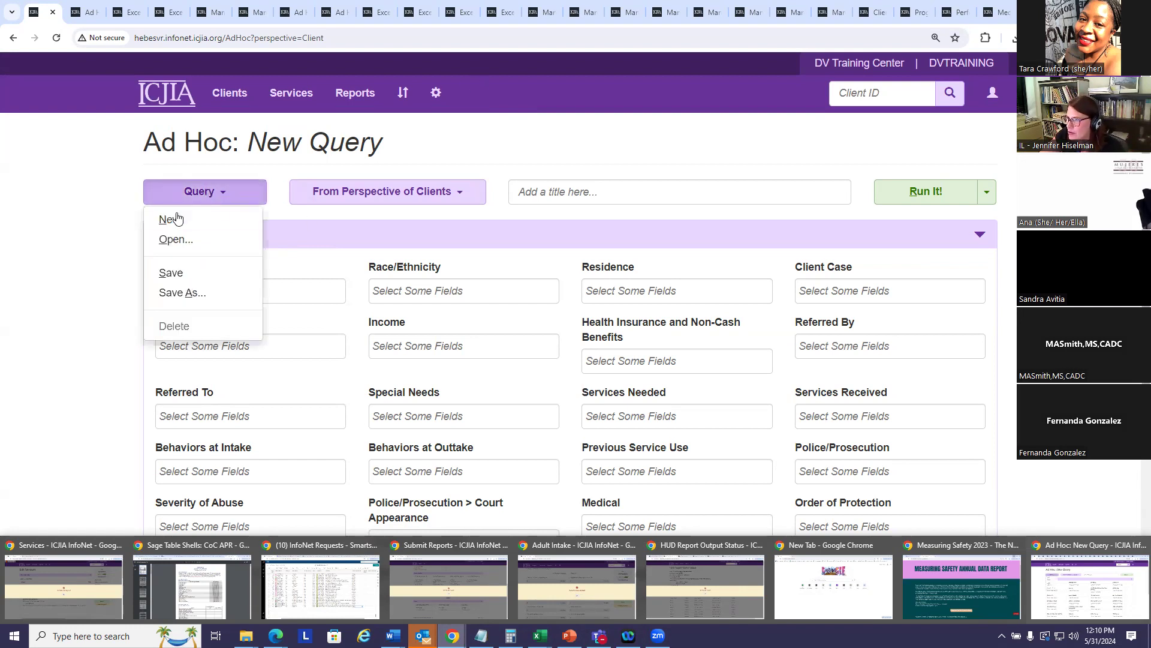
click(175, 239)
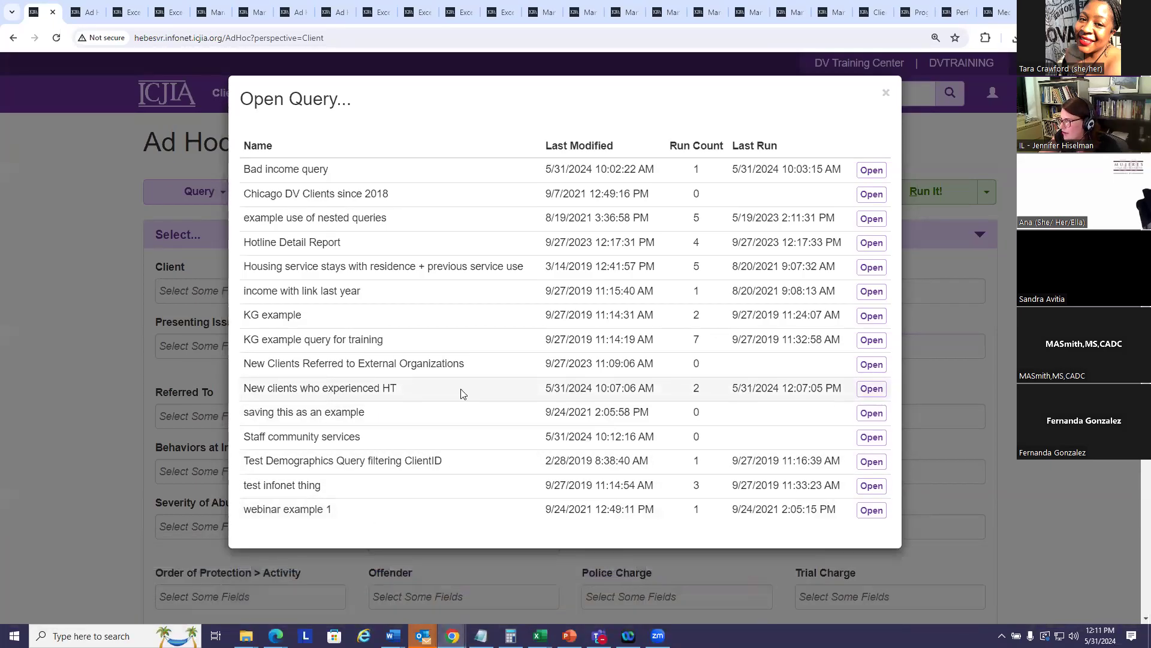
click(871, 391)
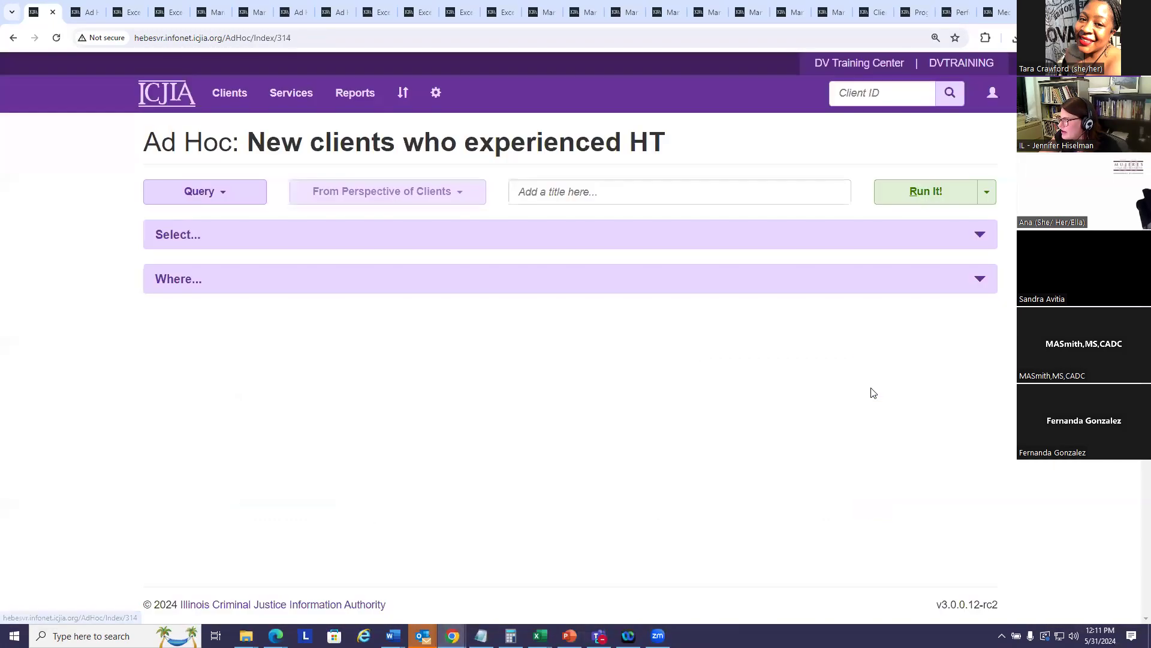
Step: Set the Direct Service Date "is between" condition to the range 01/01/2023 through 12/31/2023
scroll(1002, 377, down, 2)
scroll(1003, 376, down, 7)
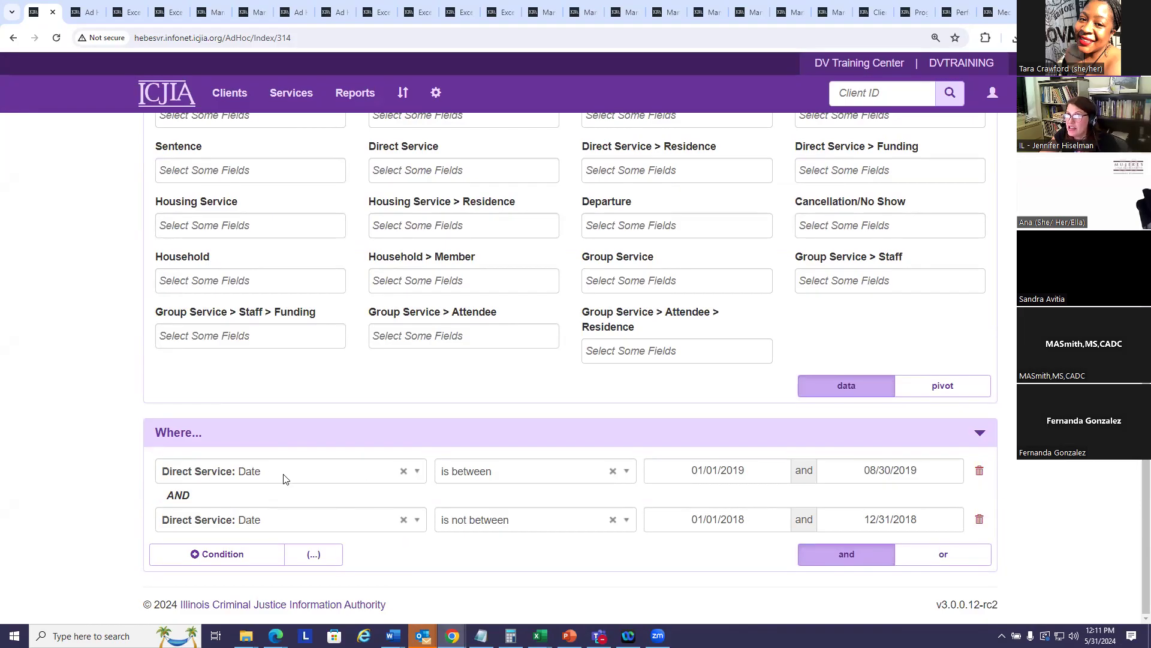
drag(688, 470, 847, 468)
drag(750, 470, 679, 469)
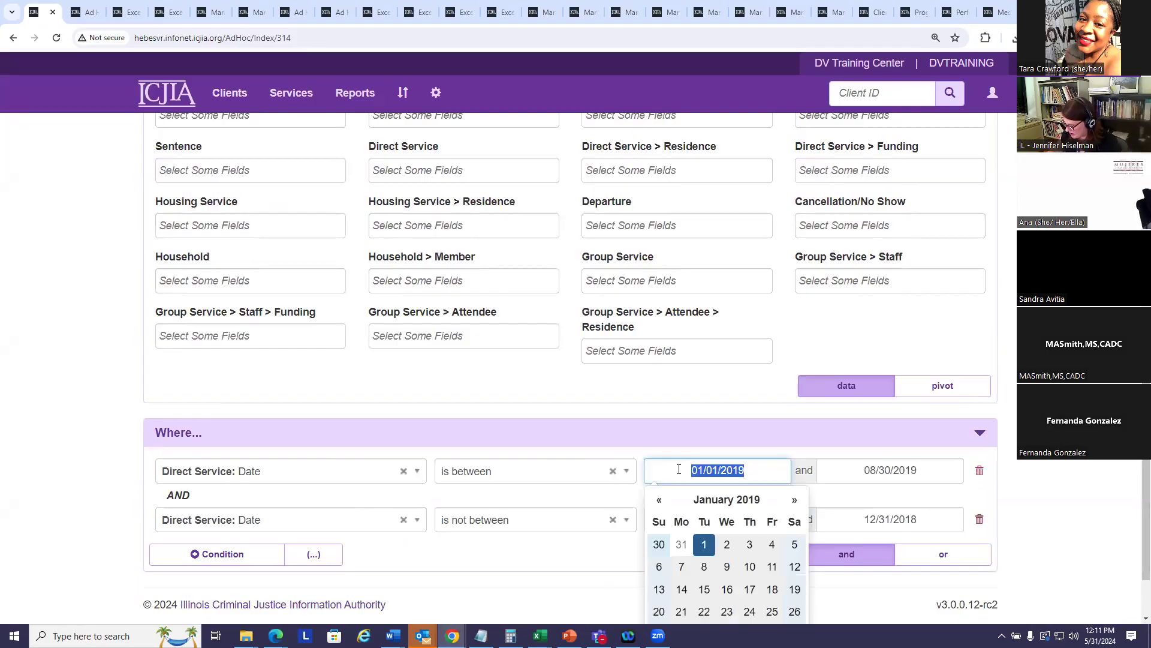
text(1/1/23)
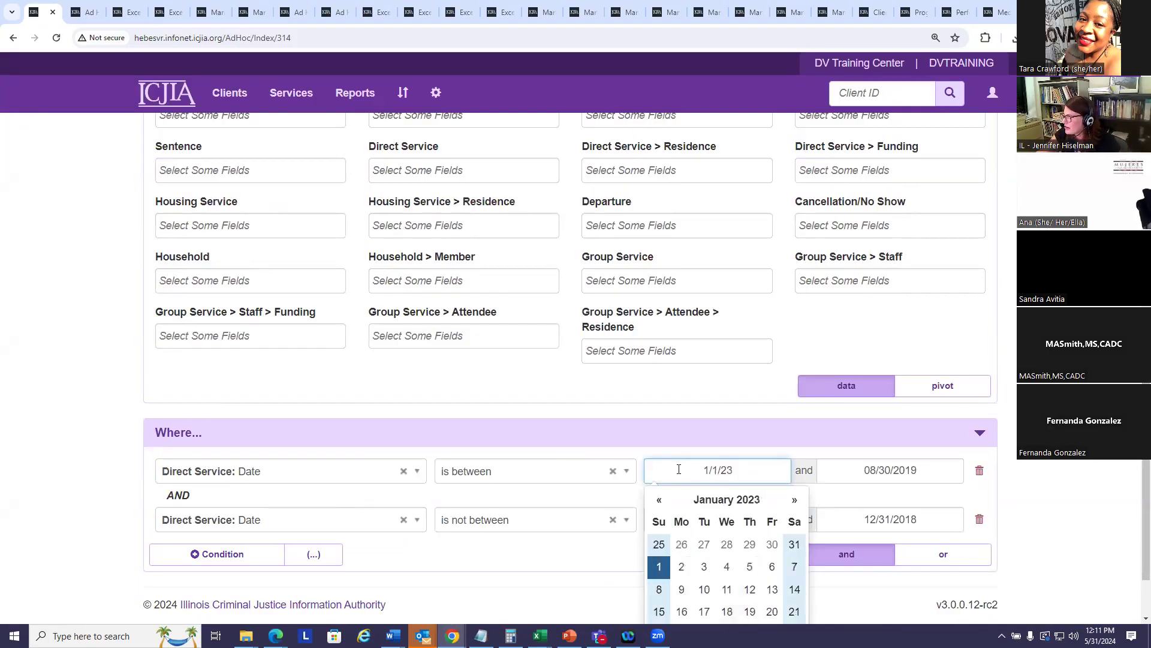
drag(948, 475, 813, 470)
text(12)
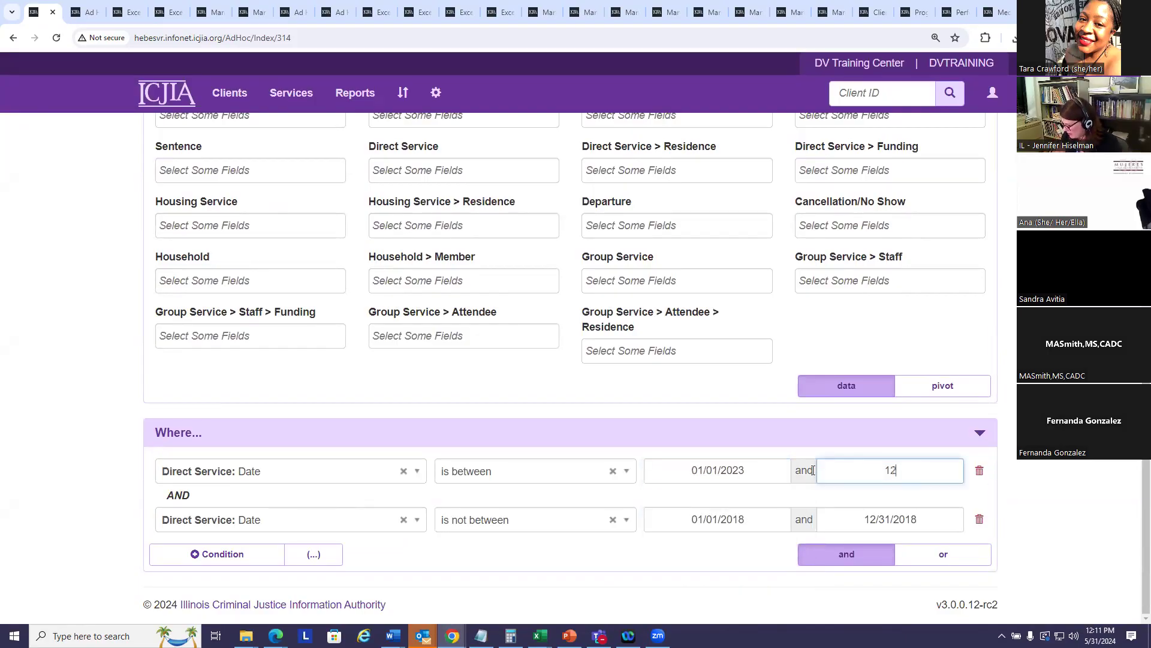
text(/31/23)
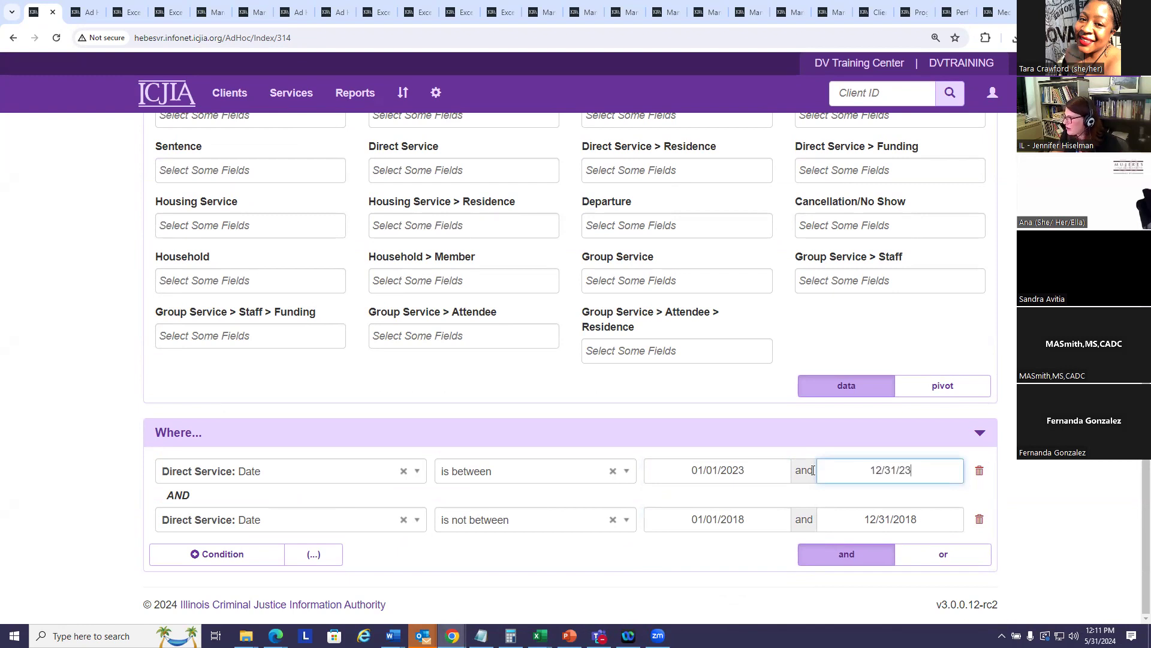
click(1028, 494)
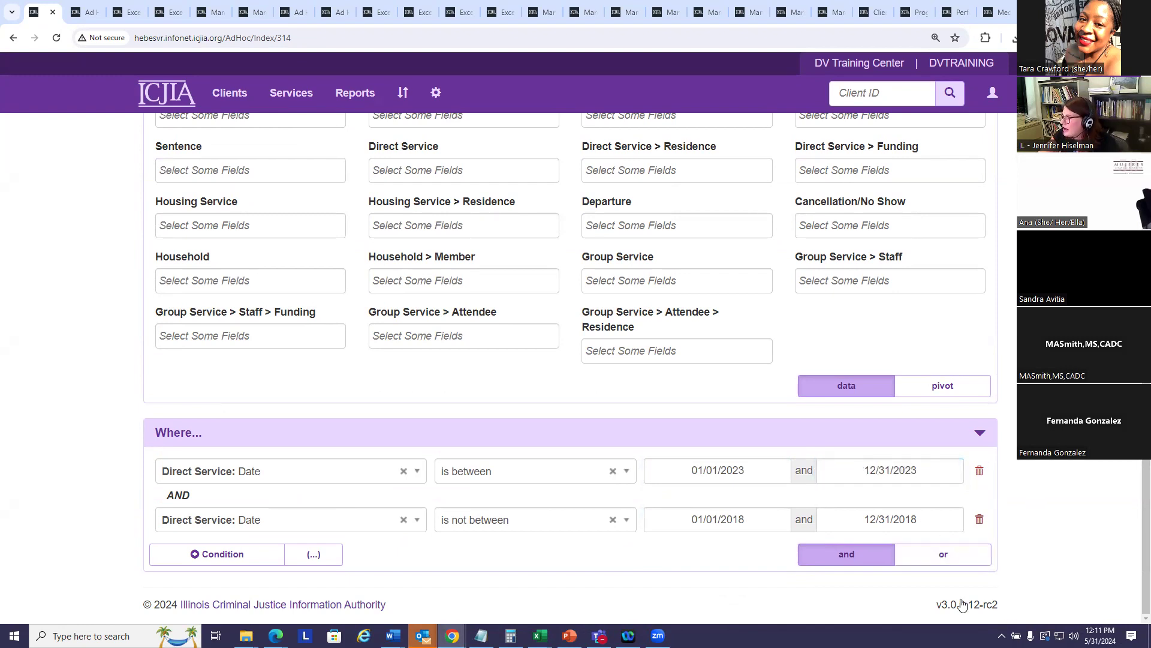
Step: Set the Direct Service Date "is not between" condition to the range 01/01/2022 through 12/31/2022
drag(166, 495, 196, 495)
click(246, 498)
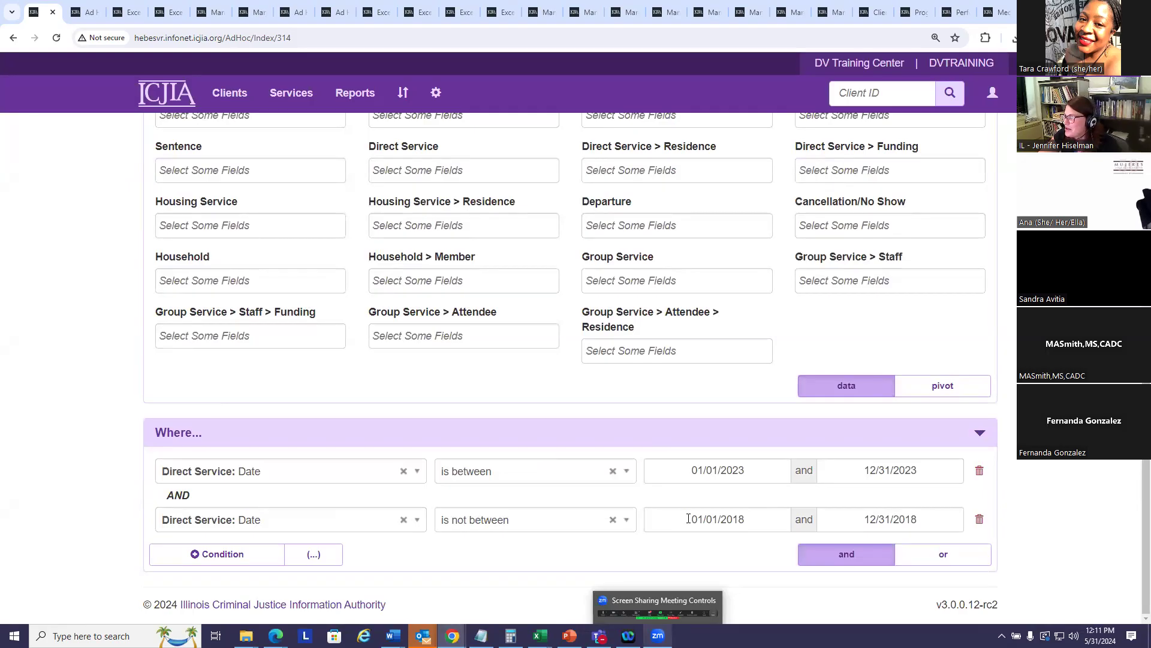
drag(729, 519, 753, 520)
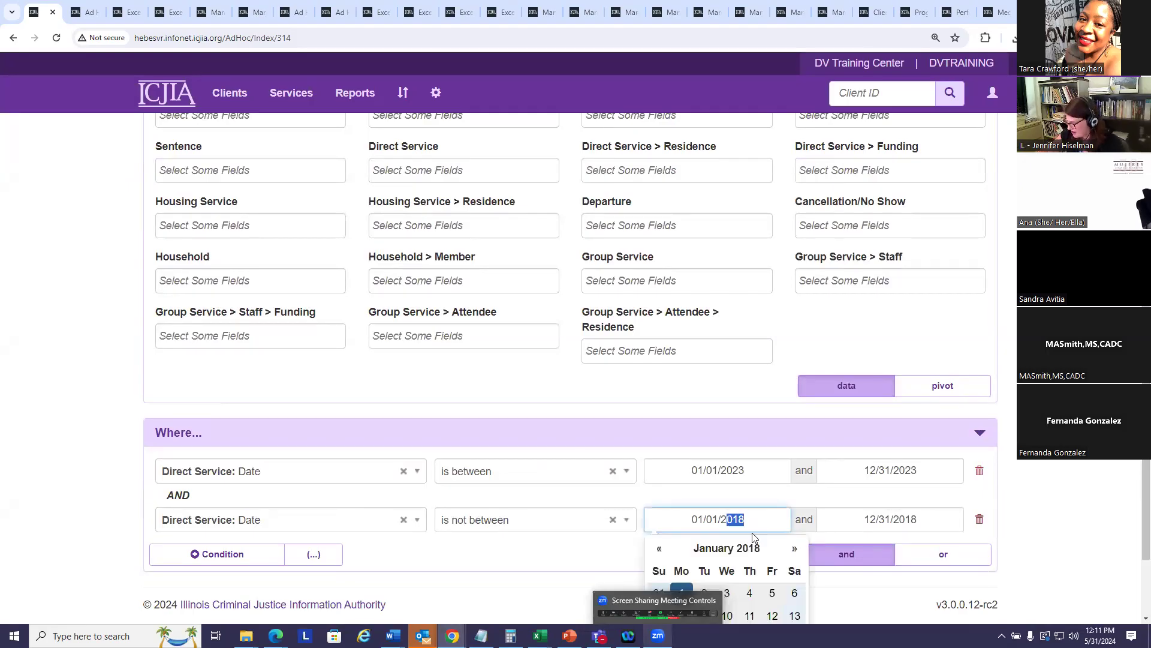
text(0200)
key(BackSpace)
key(BackSpace)
text(2)
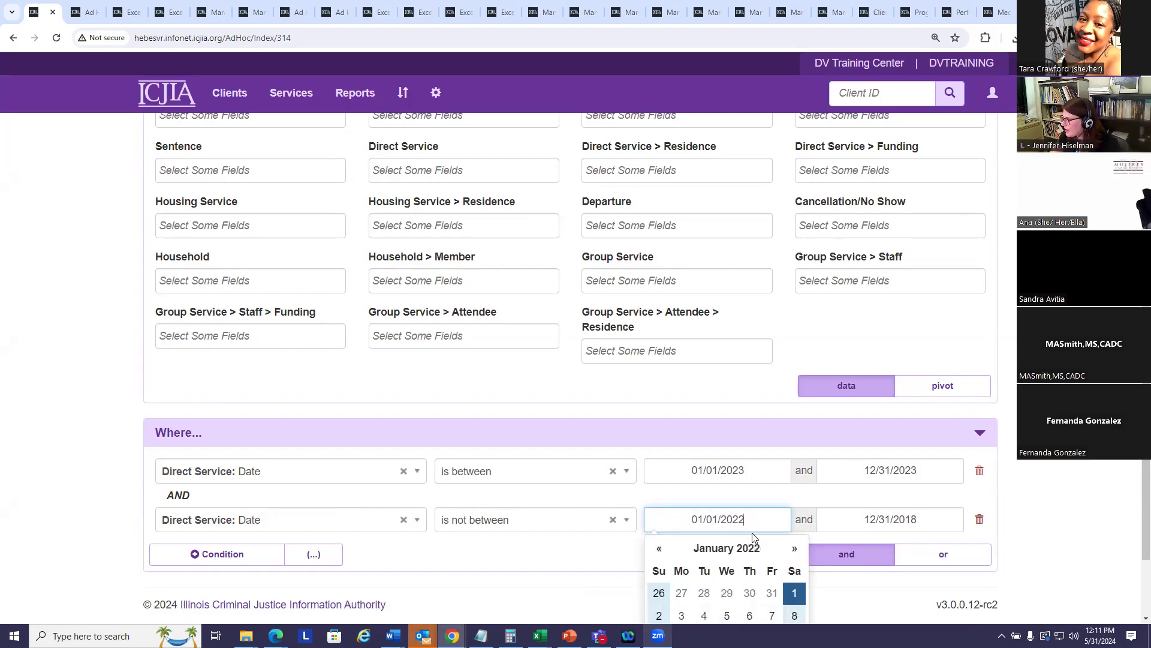
click(859, 514)
drag(859, 513, 963, 514)
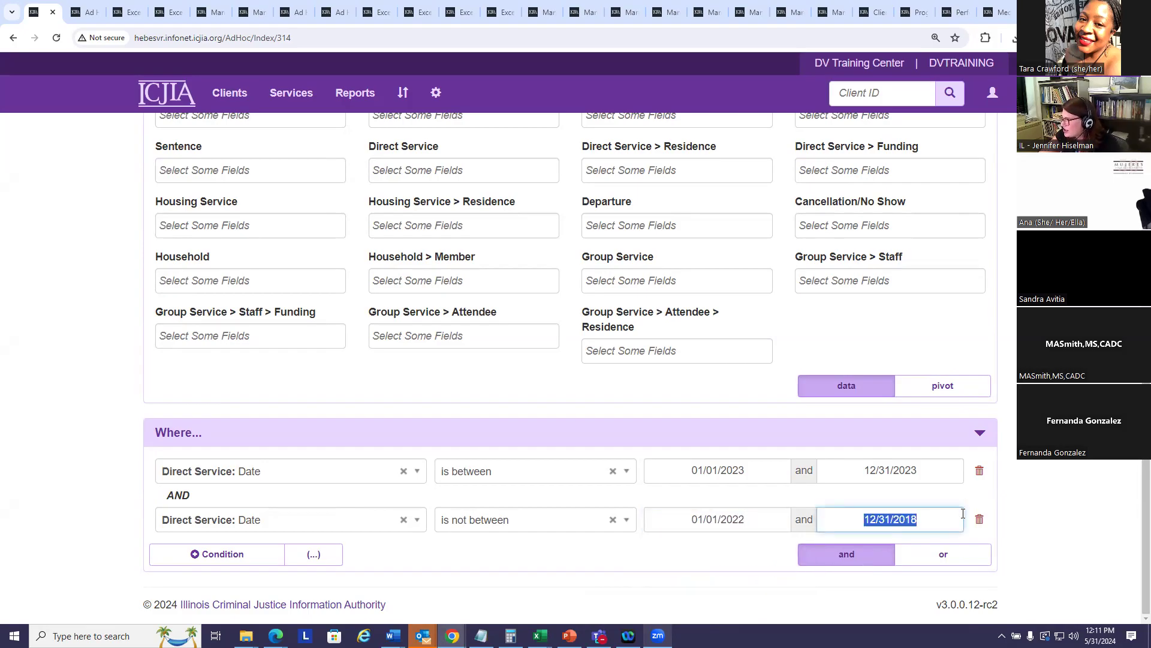
text(12/31/22)
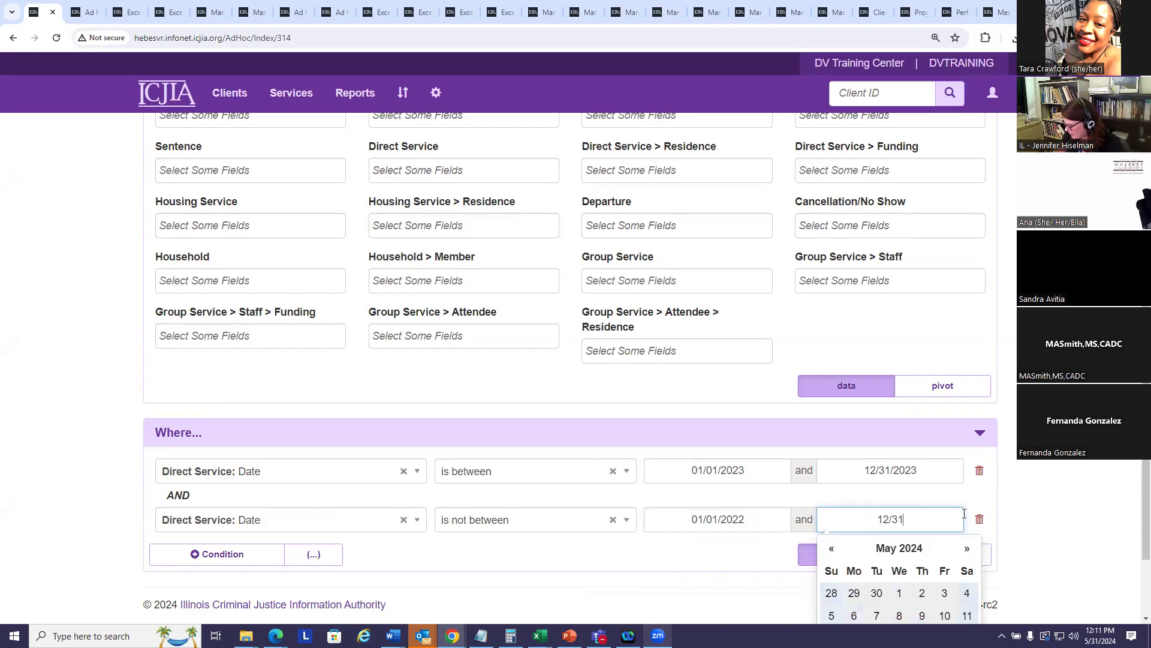
click(1013, 491)
mouse_move(539, 634)
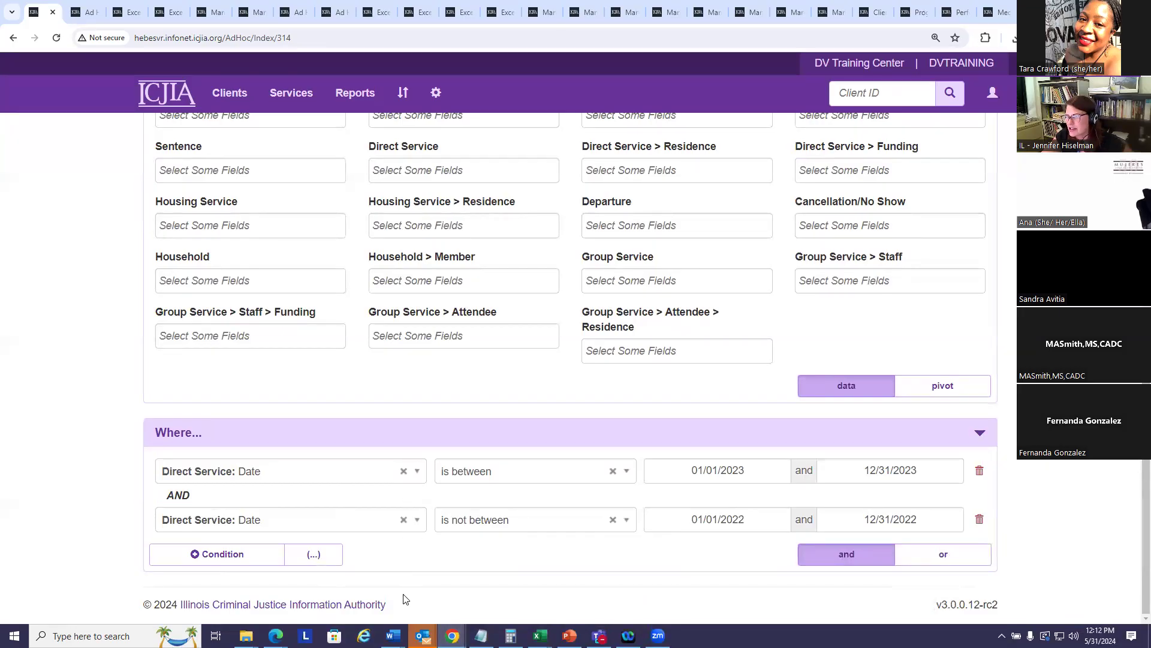
scroll(407, 567, up, 2)
scroll(413, 561, up, 3)
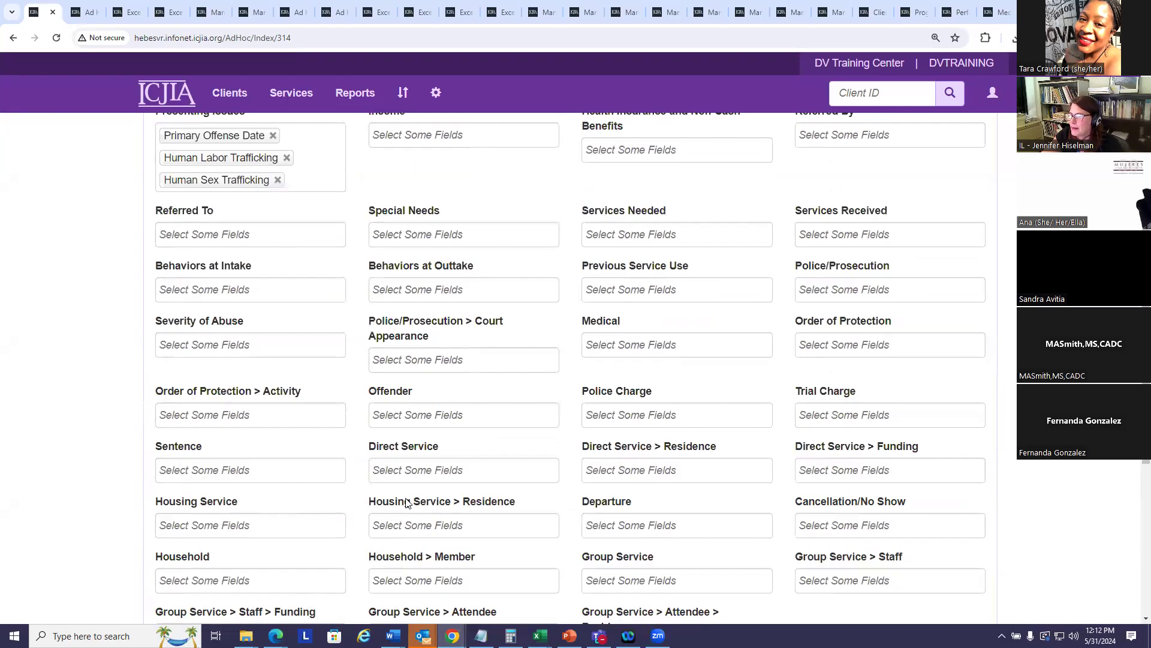
click(236, 95)
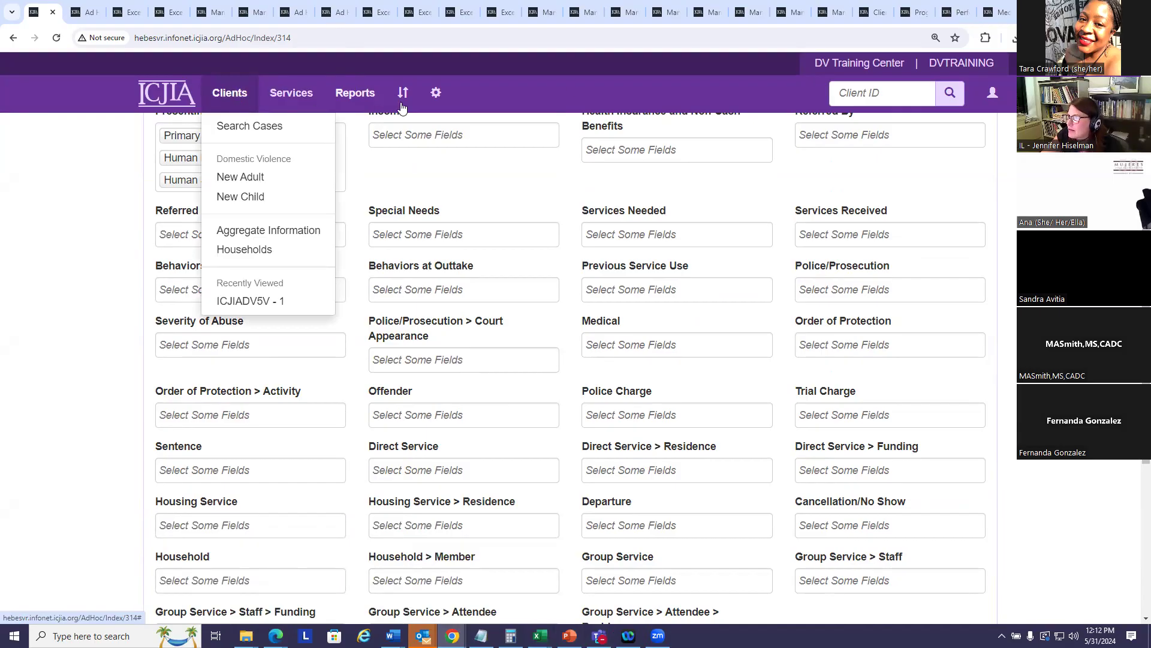
click(577, 155)
Step: Open the saved query "Staff community services"
scroll(552, 168, up, 4)
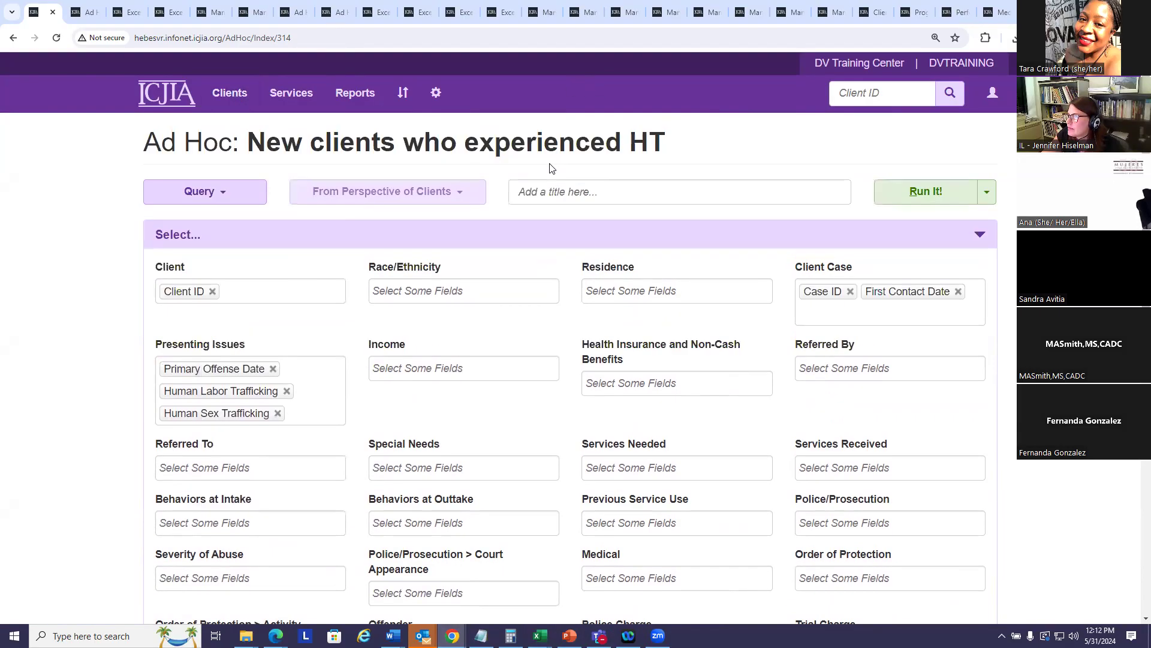
click(195, 191)
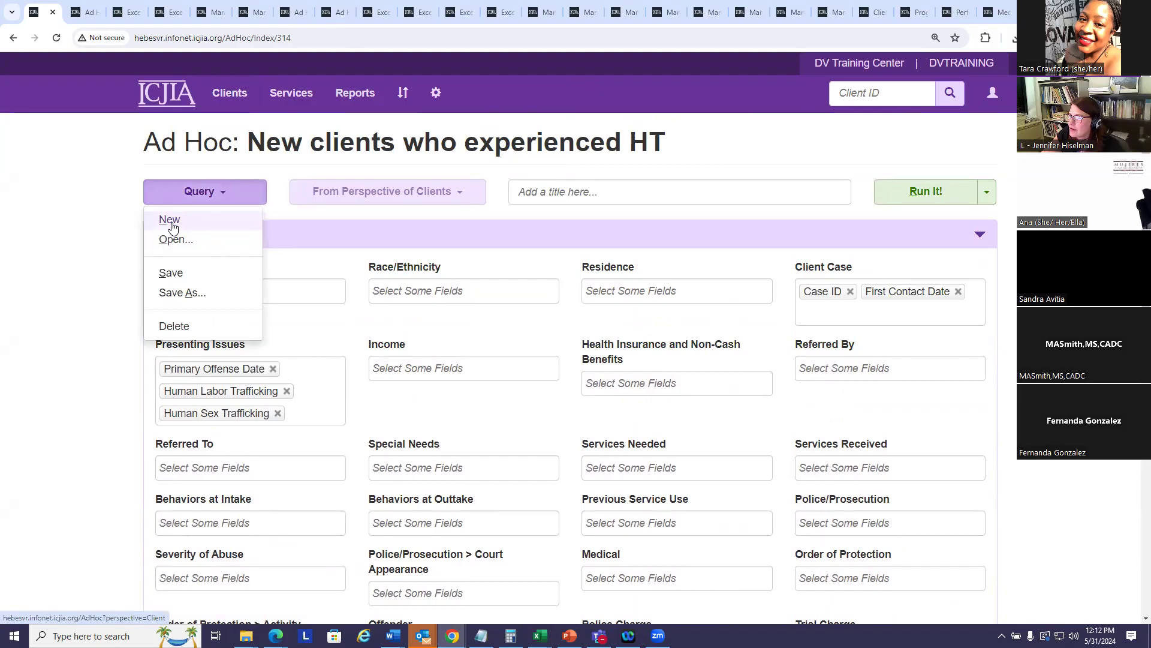
click(174, 239)
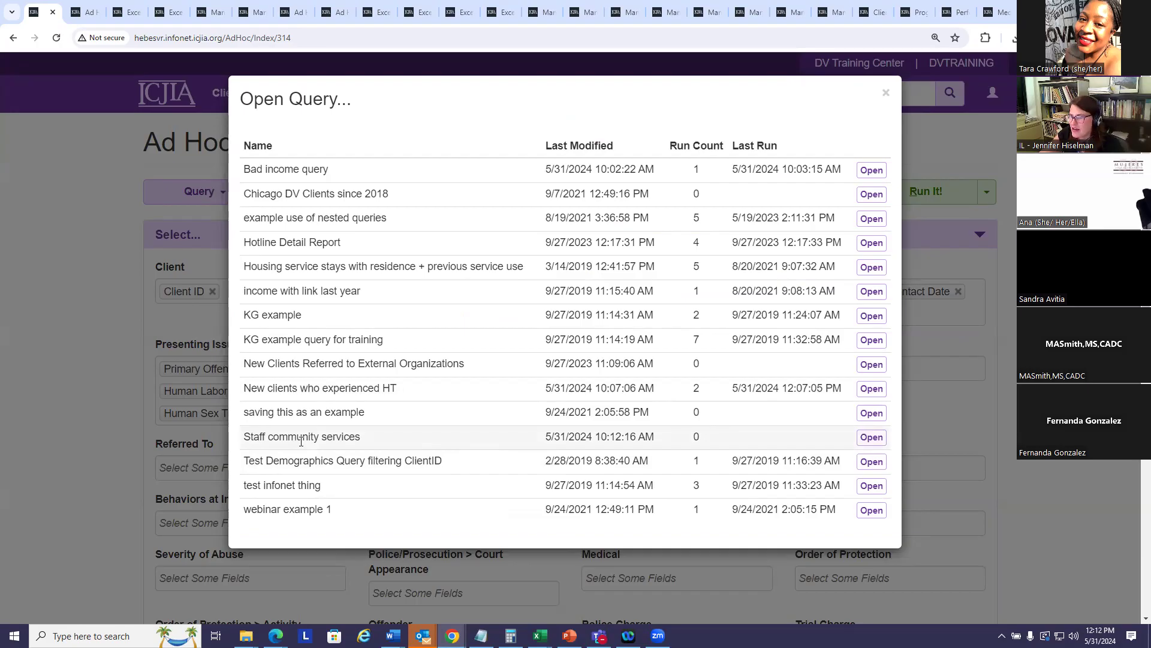
click(874, 442)
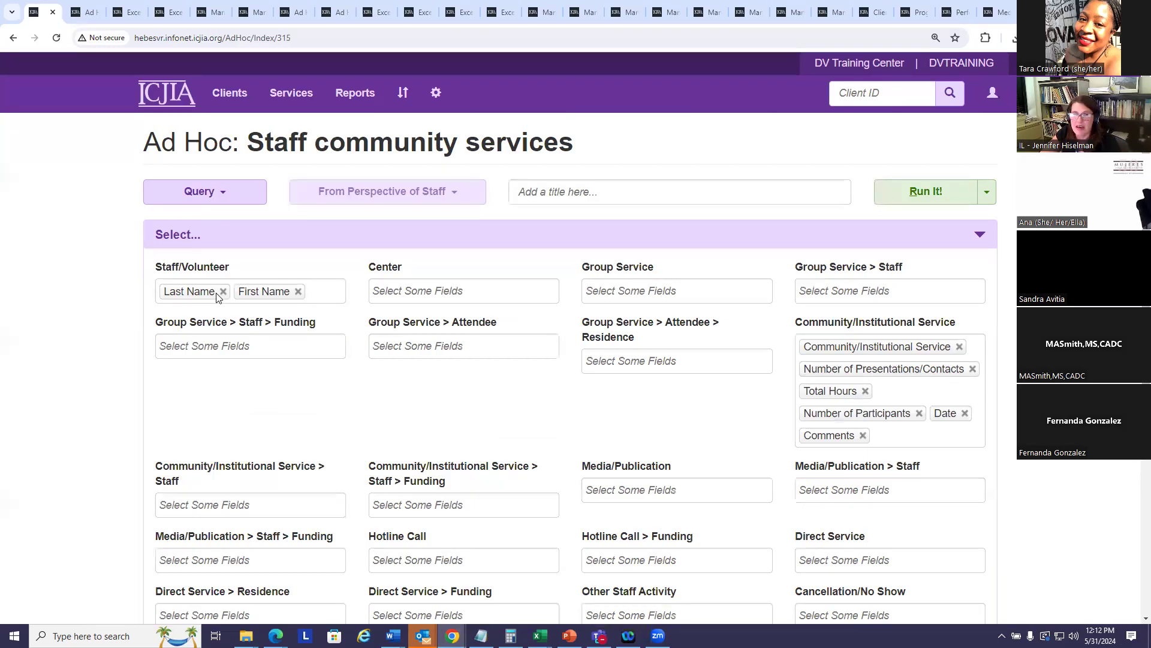
Step: Check the selected fields and name conditions of the staff query, run it, and return to the query page
scroll(725, 433, down, 1)
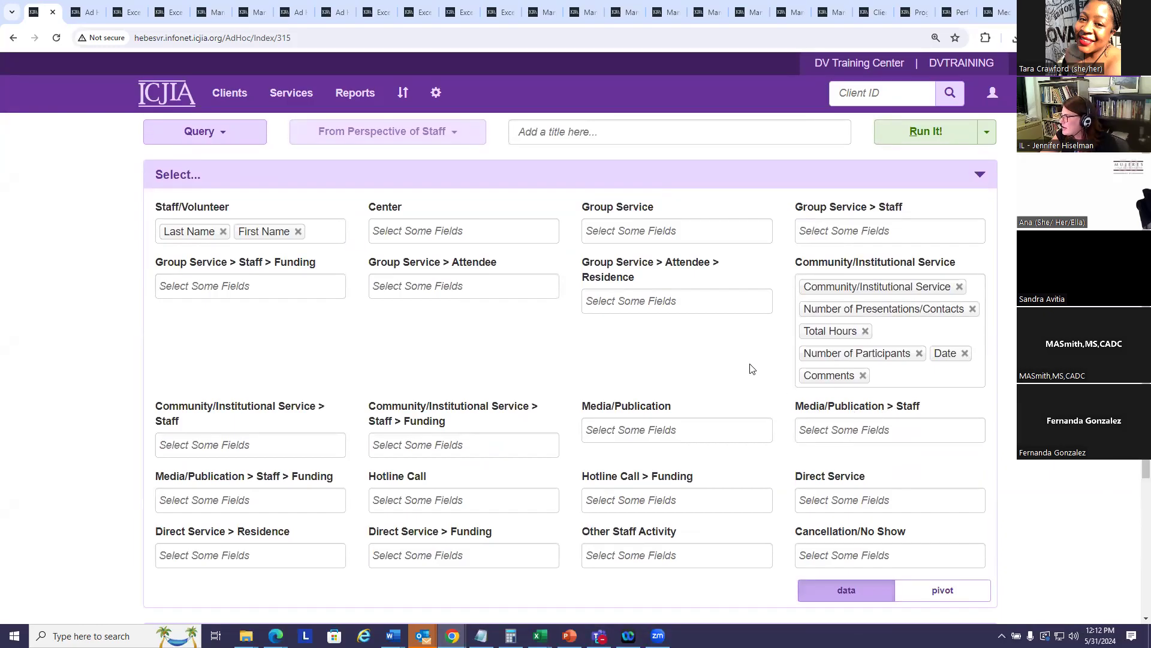
scroll(752, 369, down, 1)
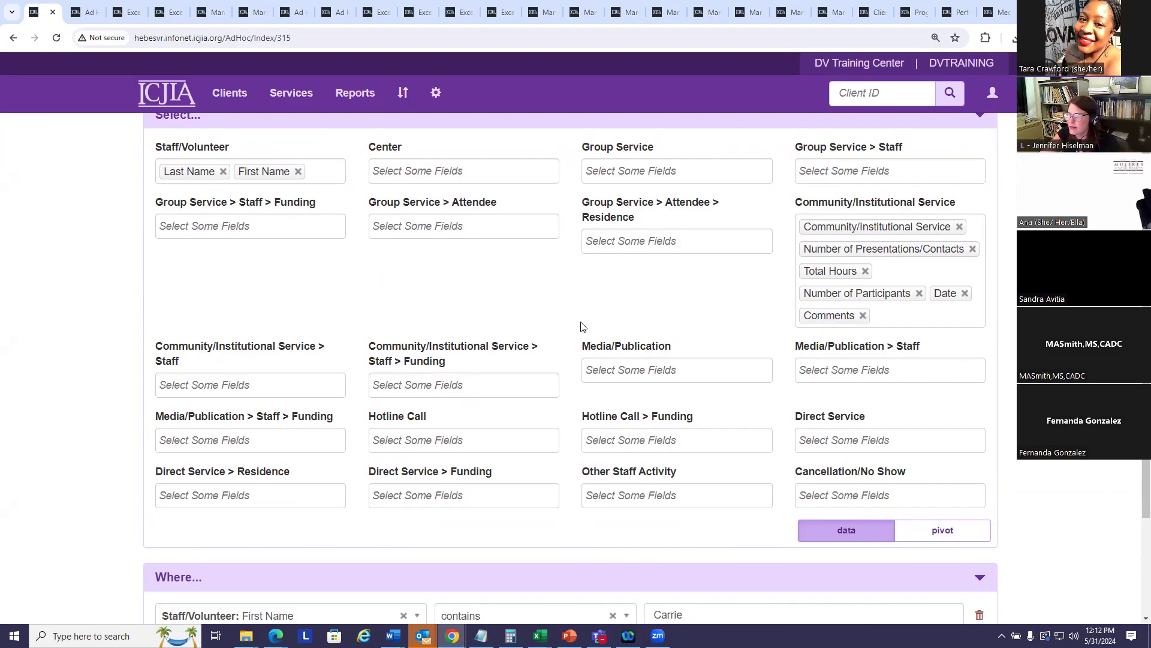
scroll(582, 327, down, 2)
scroll(665, 384, down, 1)
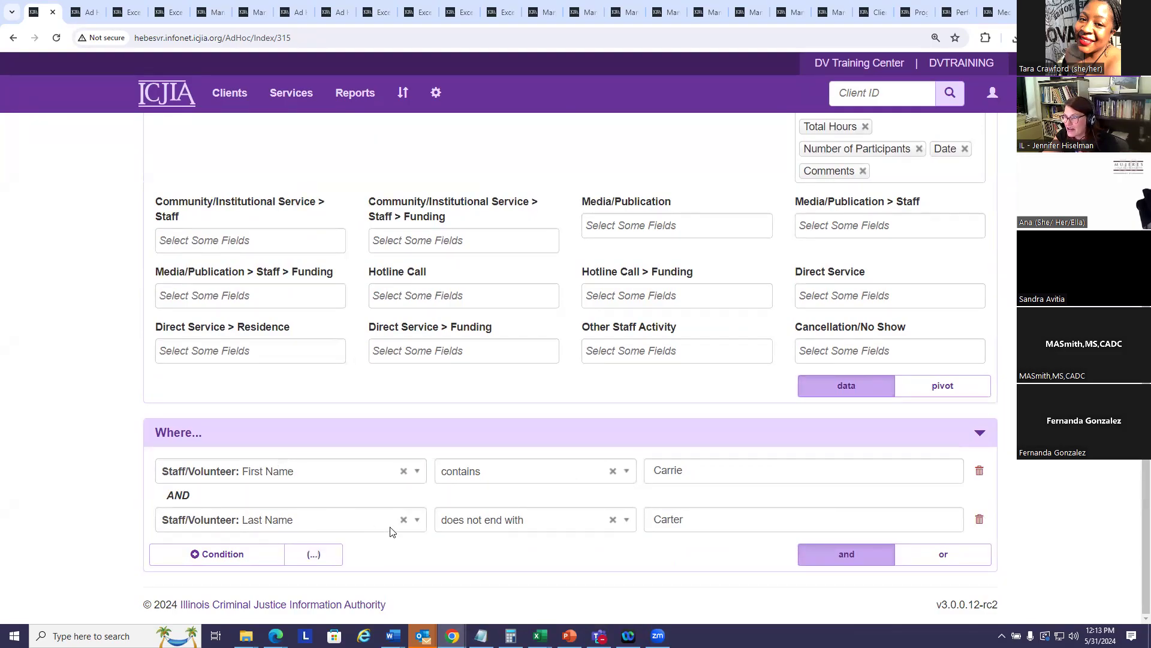
scroll(634, 547, up, 4)
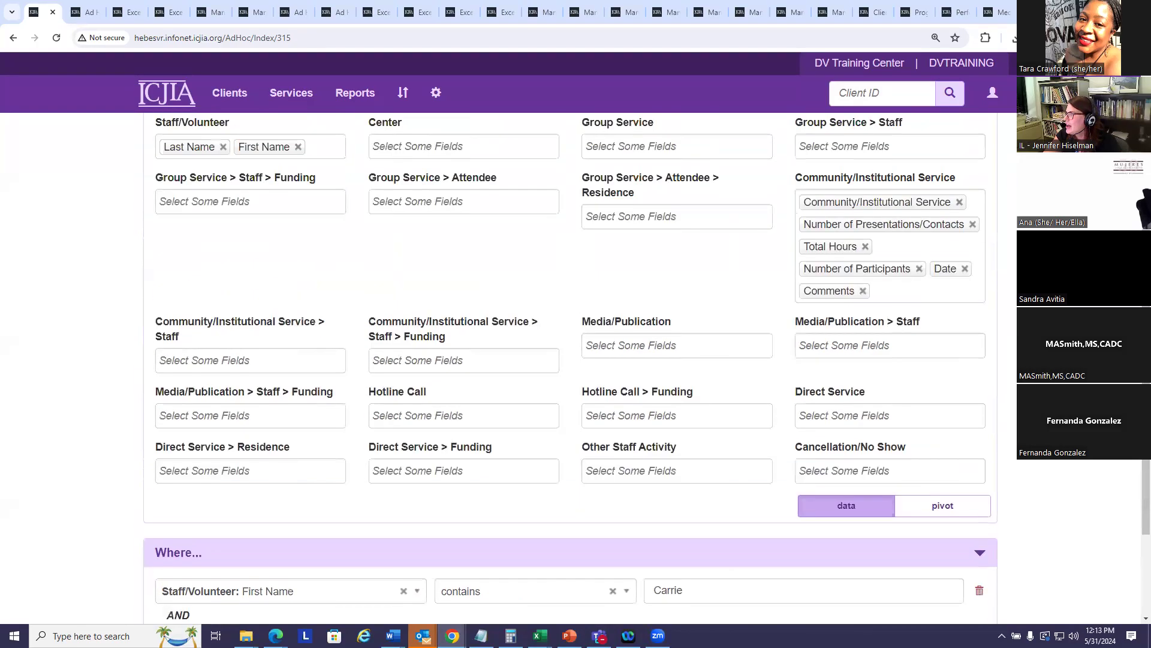
click(924, 192)
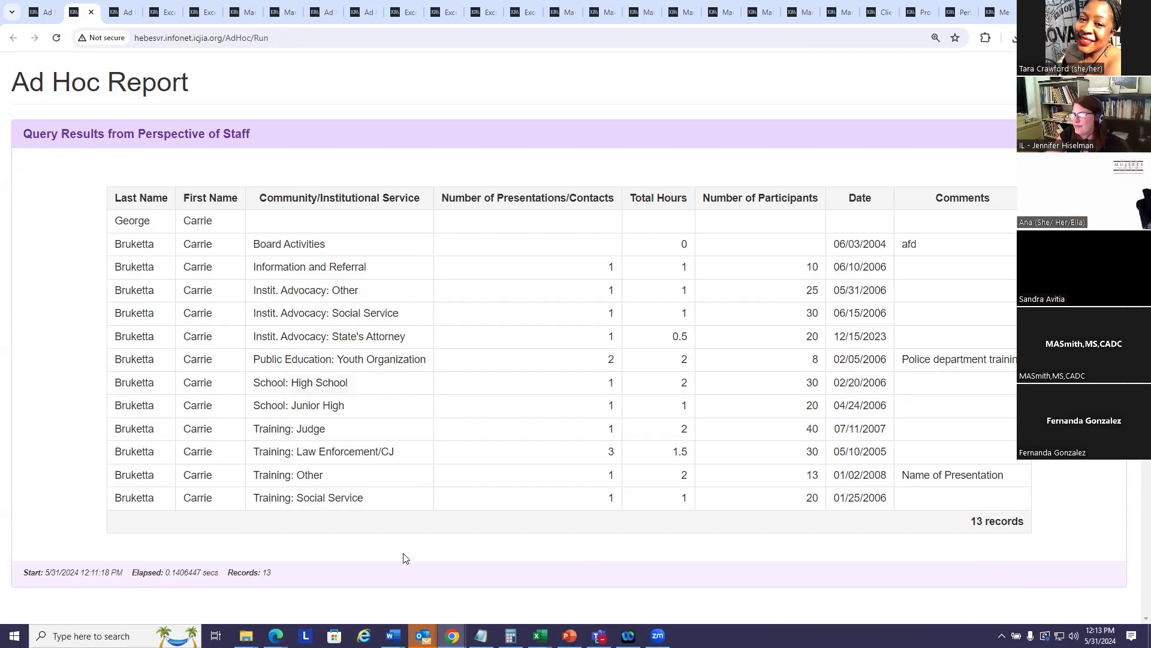
click(43, 18)
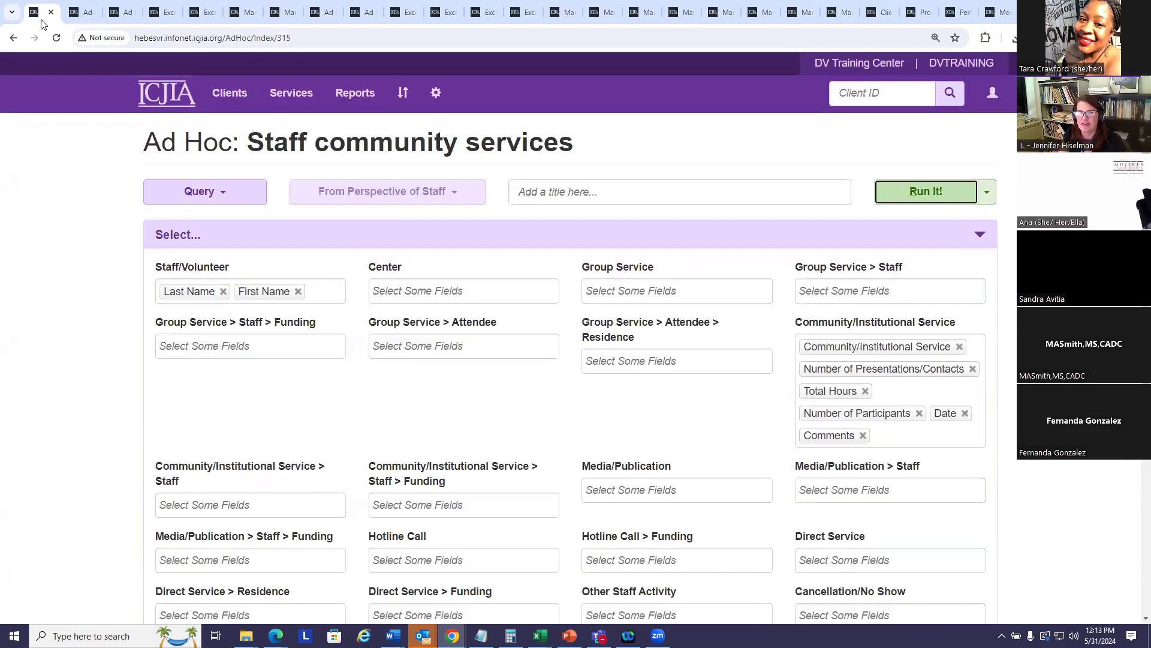